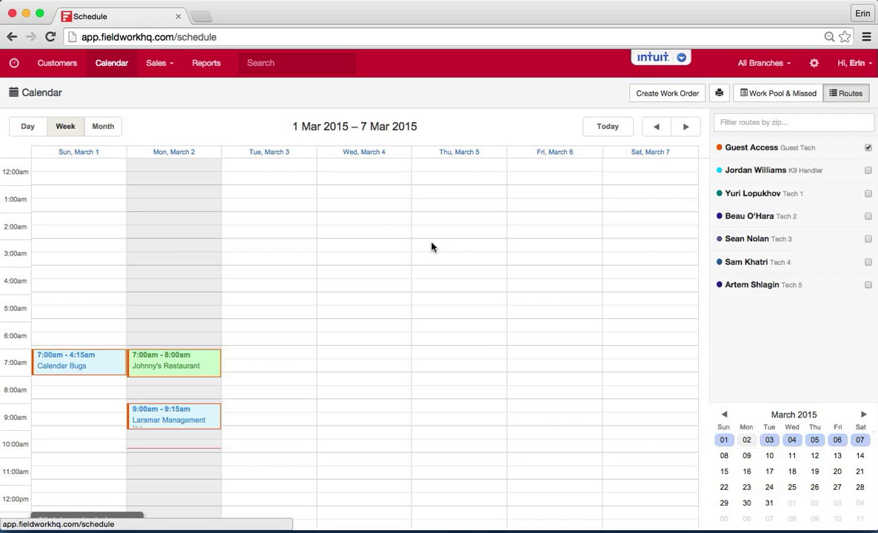
Step: Start a new work order for XYZ Management Company at 555 Prospect Place
click(676, 94)
click(321, 128)
text(xyz)
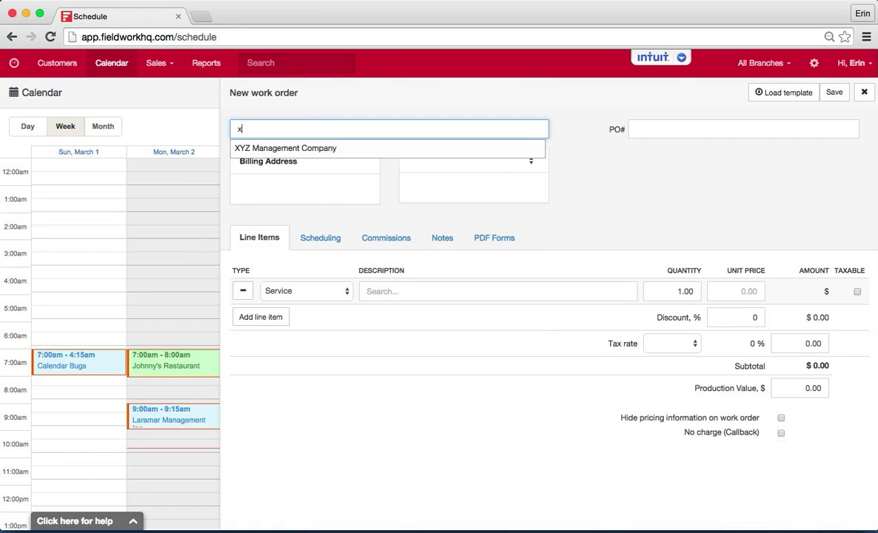
key(Return)
click(489, 157)
click(521, 181)
Step: Add a 315- Quarterly Res Service line at $75.00, taxable, totalling $81.75
click(408, 314)
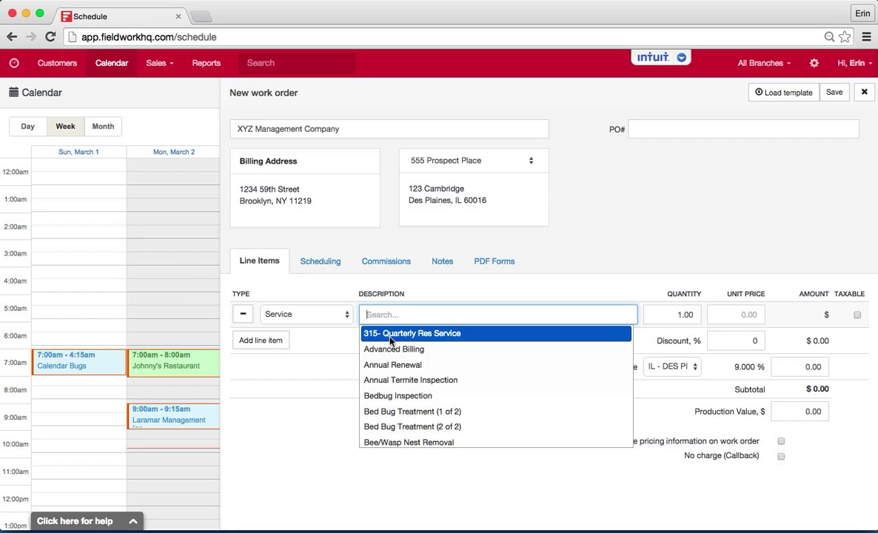
click(434, 334)
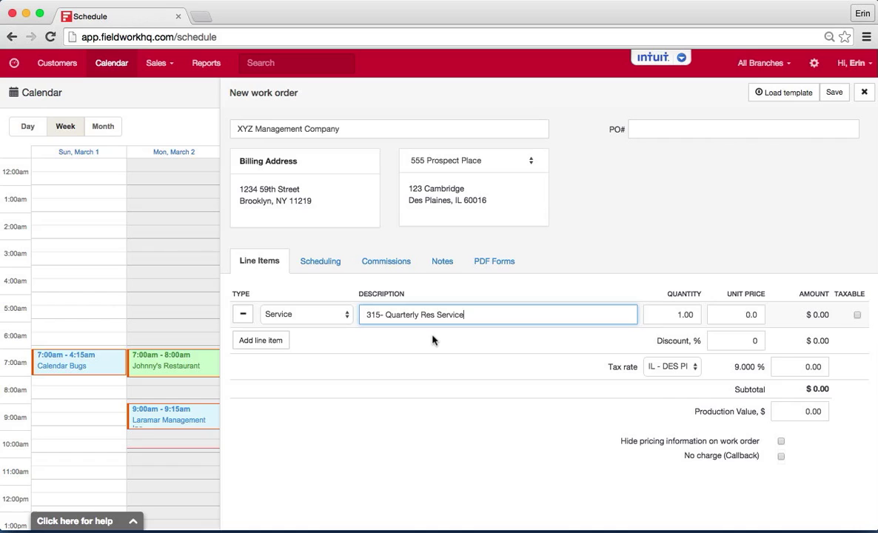
click(731, 315)
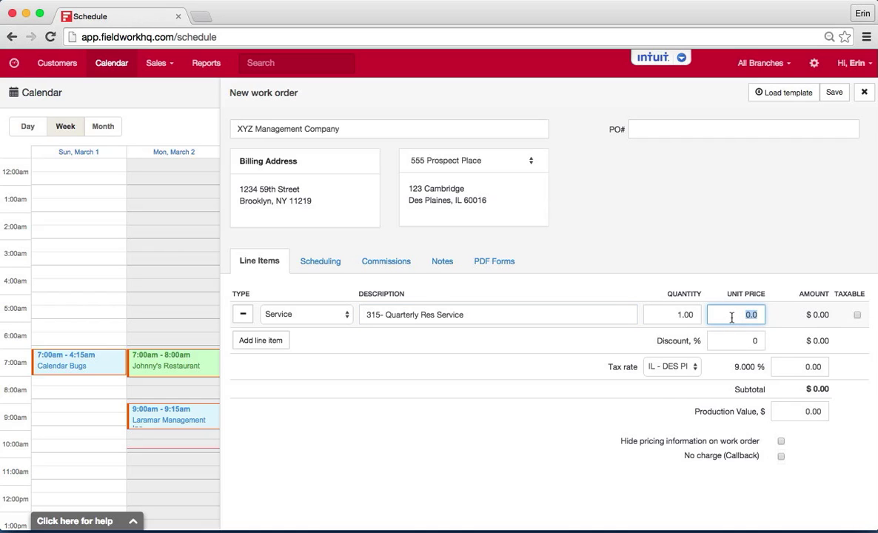
text(75.00)
click(856, 315)
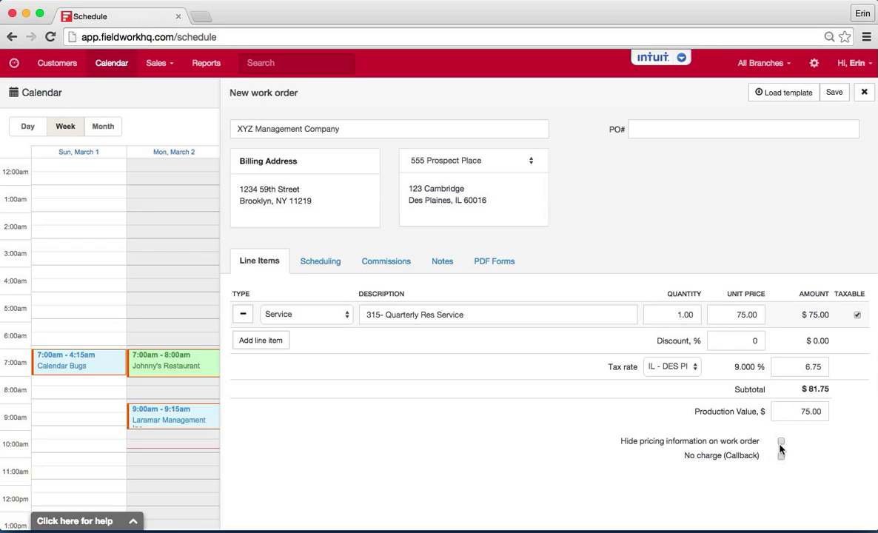
click(318, 263)
Step: Set the schedule to repeat quarterly on the first Monday
scroll(256, 342, down, 2)
click(461, 254)
click(525, 257)
click(520, 281)
click(516, 324)
scroll(495, 337, down, 2)
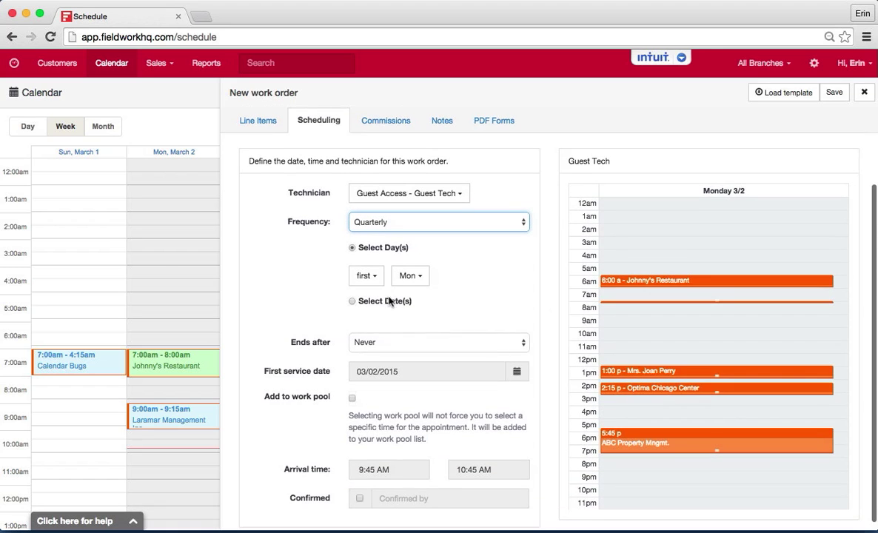
click(366, 276)
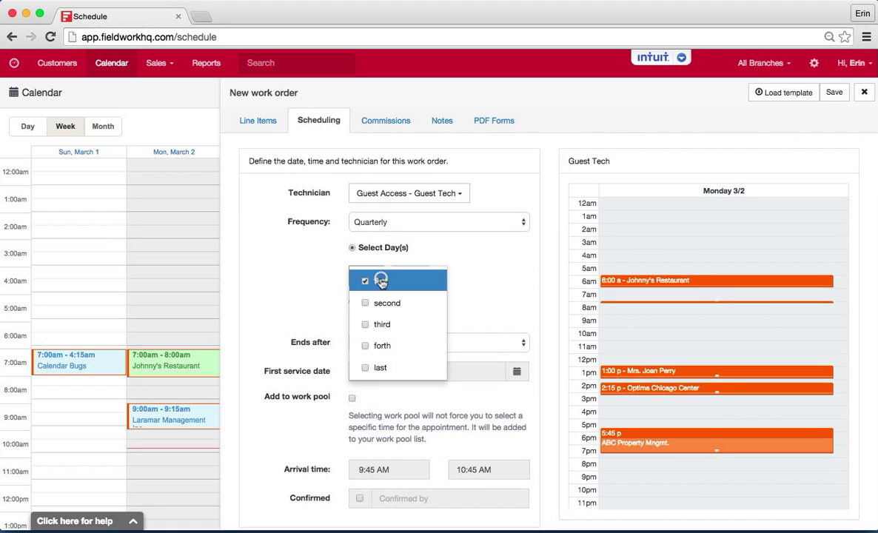
click(453, 252)
click(419, 278)
click(515, 275)
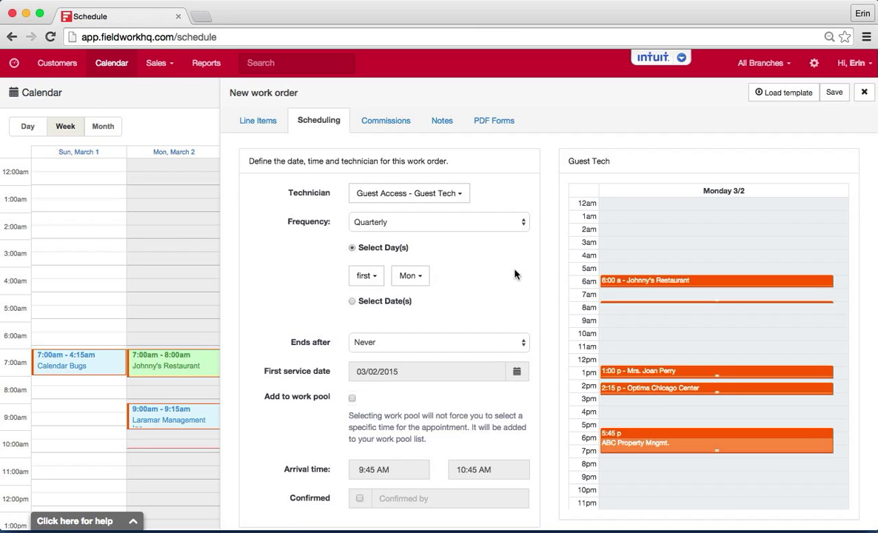
Step: Keep the repeats never ending, with 03/02/2015 as the first service date
scroll(455, 318, down, 1)
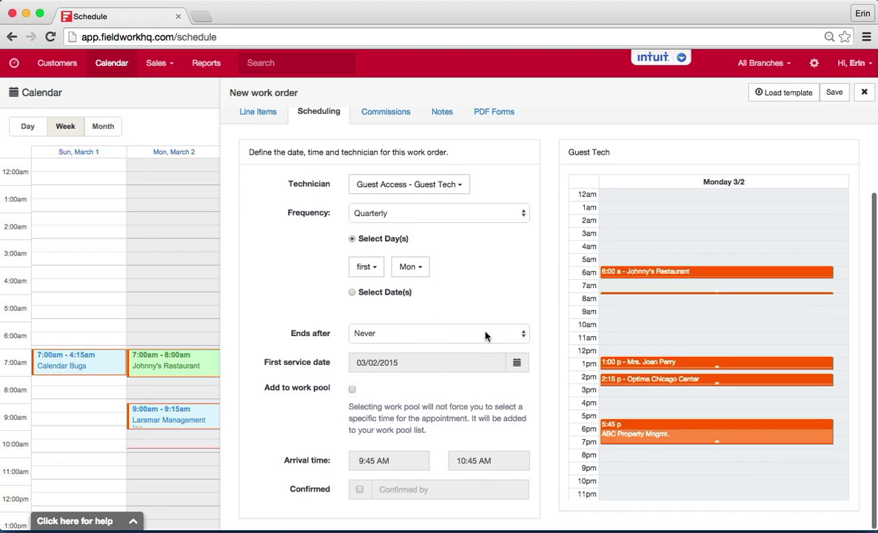
click(521, 336)
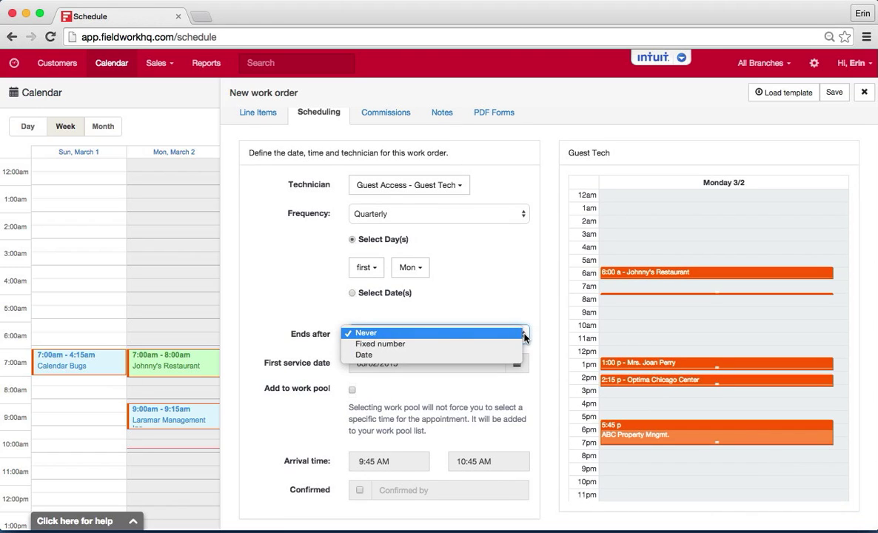
click(425, 334)
scroll(492, 278, down, 1)
click(517, 363)
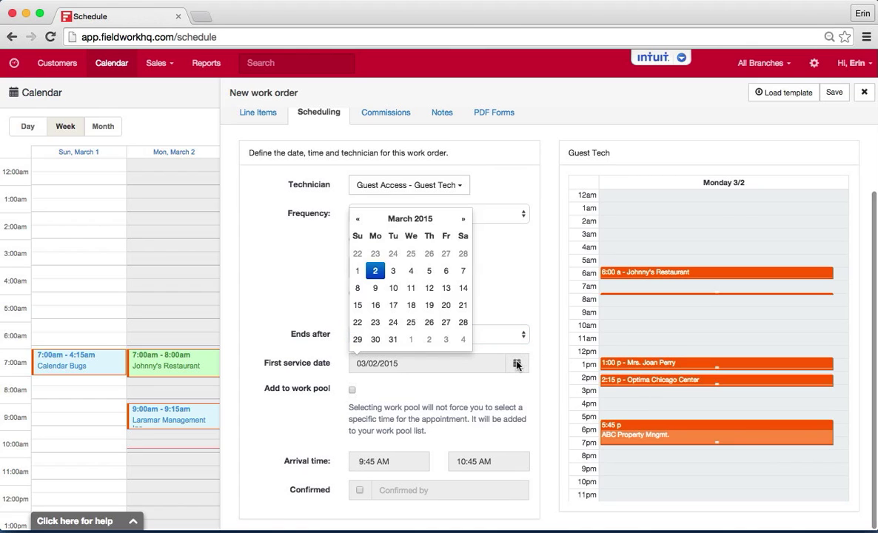
click(373, 273)
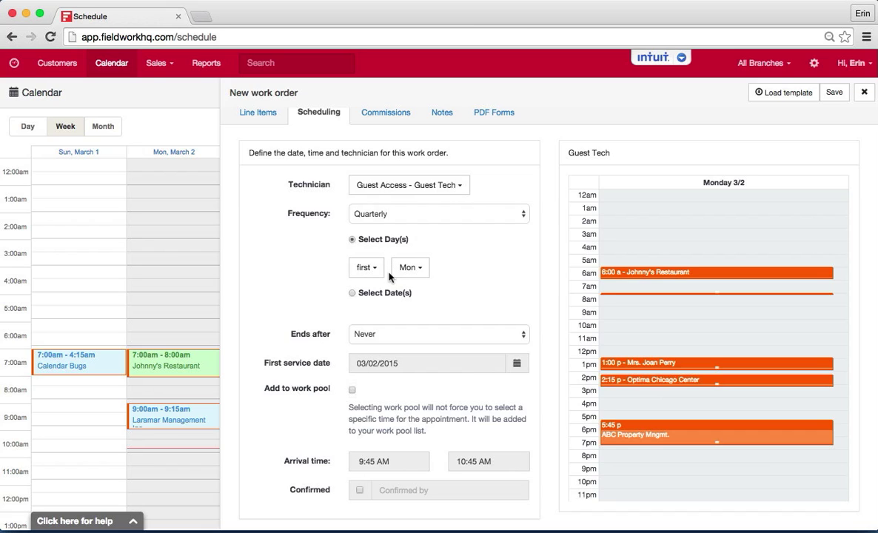
scroll(472, 280, down, 1)
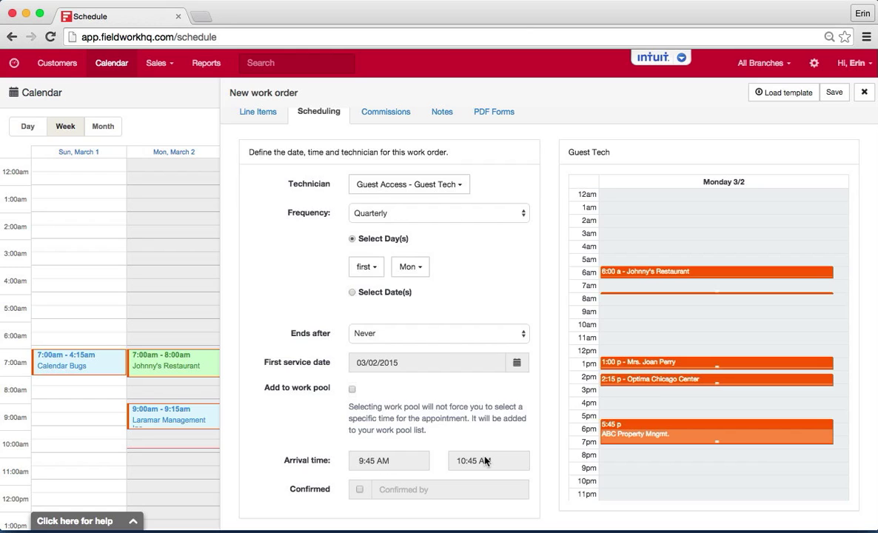
scroll(425, 231, up, 3)
Step: Review the commissions and add the service instruction 'Test Instructions' in Notes
click(382, 196)
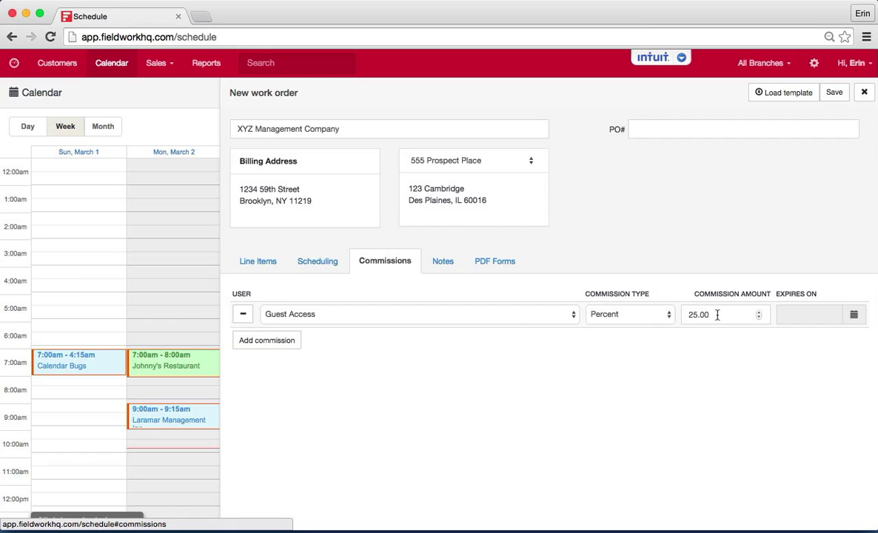
click(442, 261)
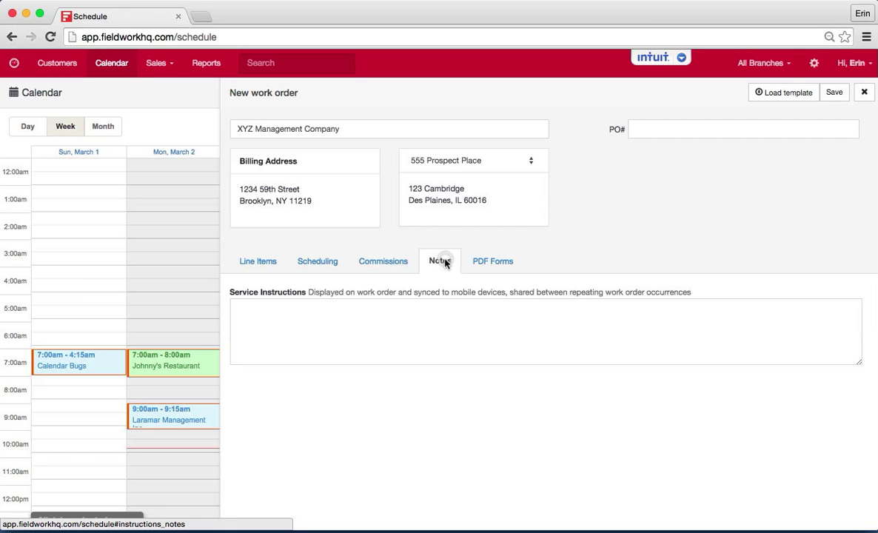
click(382, 345)
text(Test Instructions)
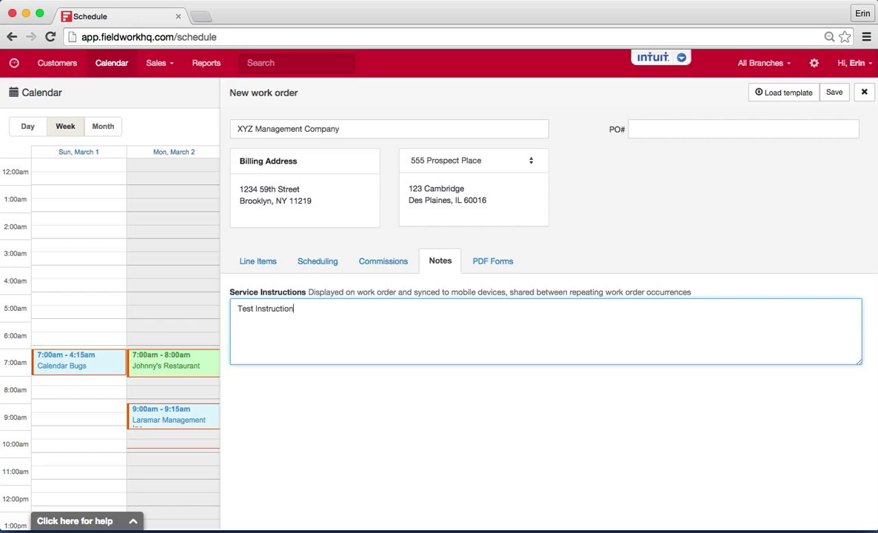
Step: Attach the Notice of Pesticide Application/Use *General* form and save the work order
click(485, 264)
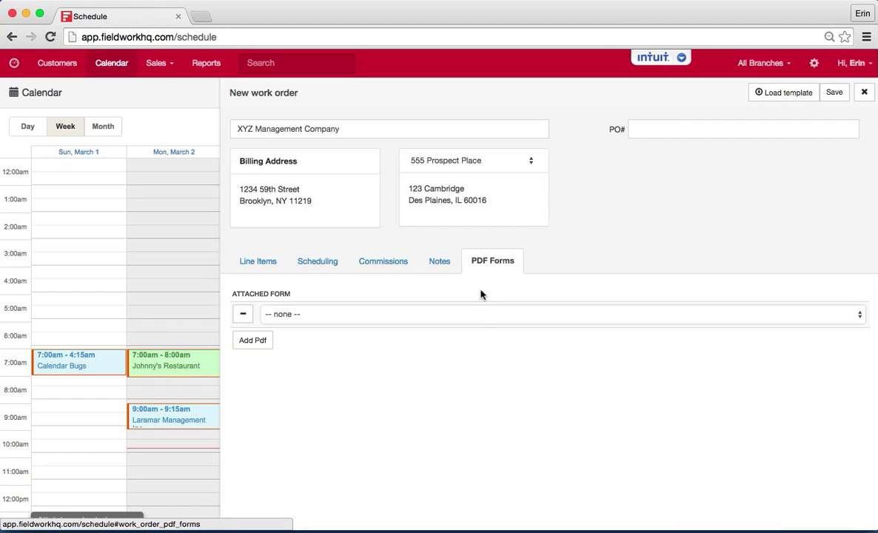
click(480, 316)
scroll(472, 376, down, 5)
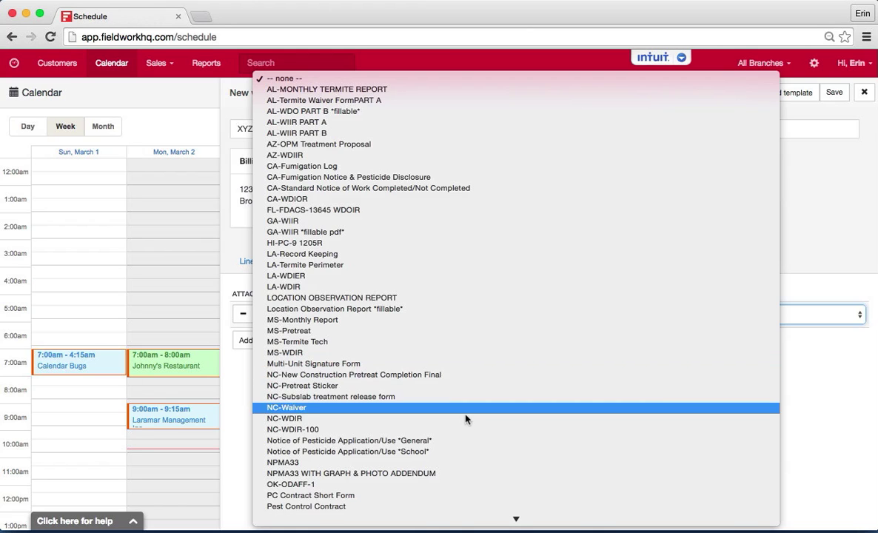
click(464, 442)
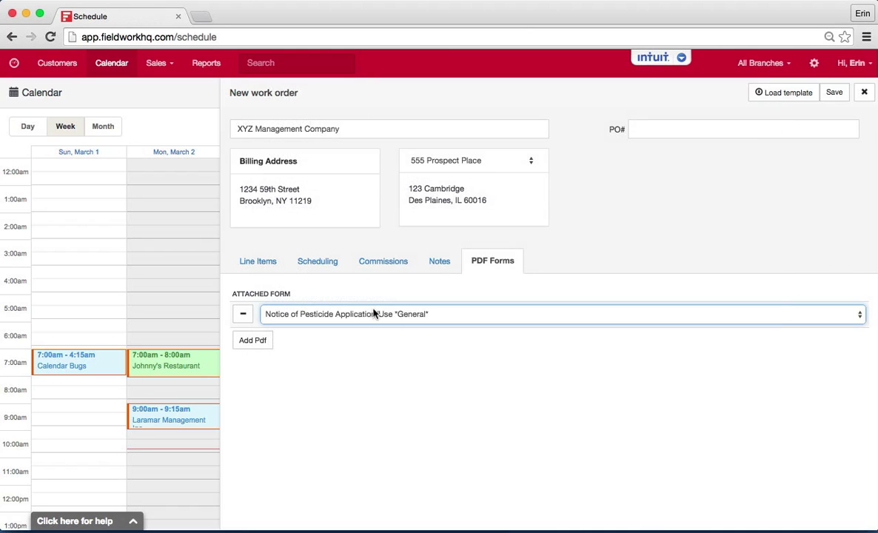
click(834, 93)
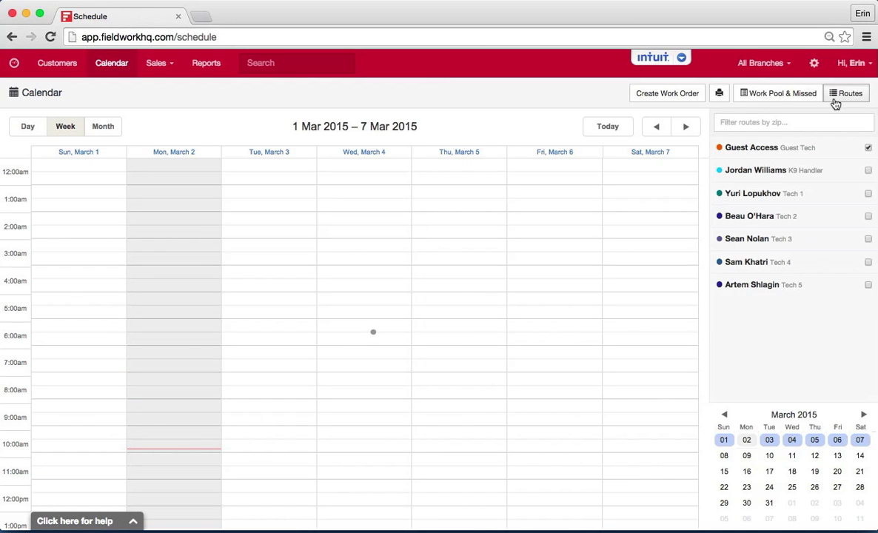
Step: From the new XYZ work order, open 555 Prospect Place and list its four quarterly visits
scroll(521, 248, down, 5)
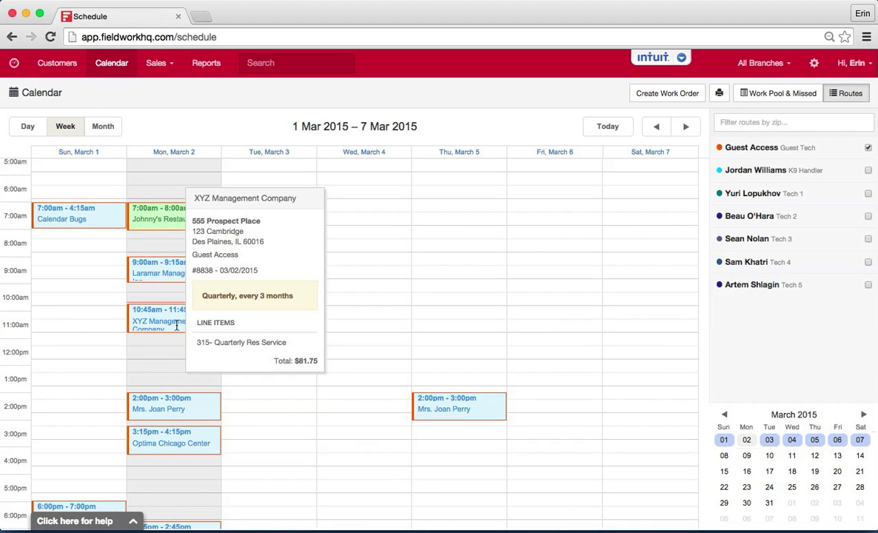
click(171, 321)
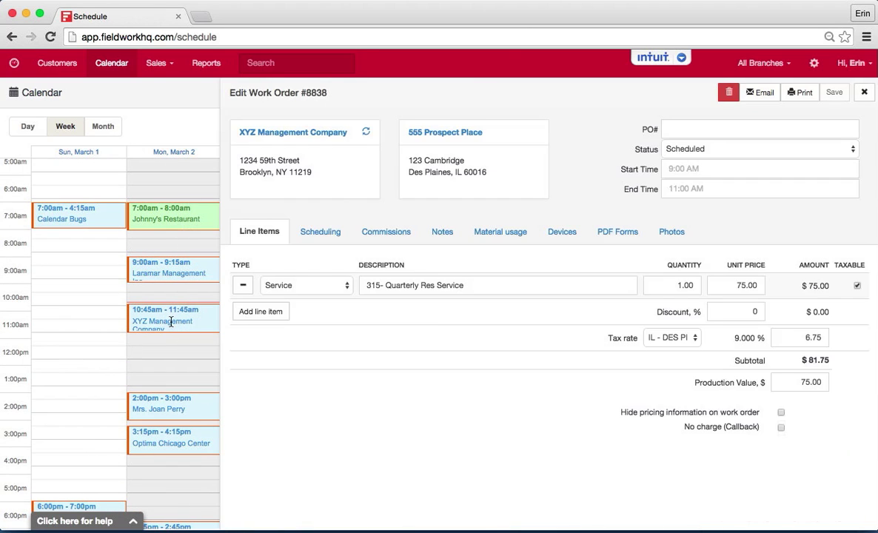
click(436, 137)
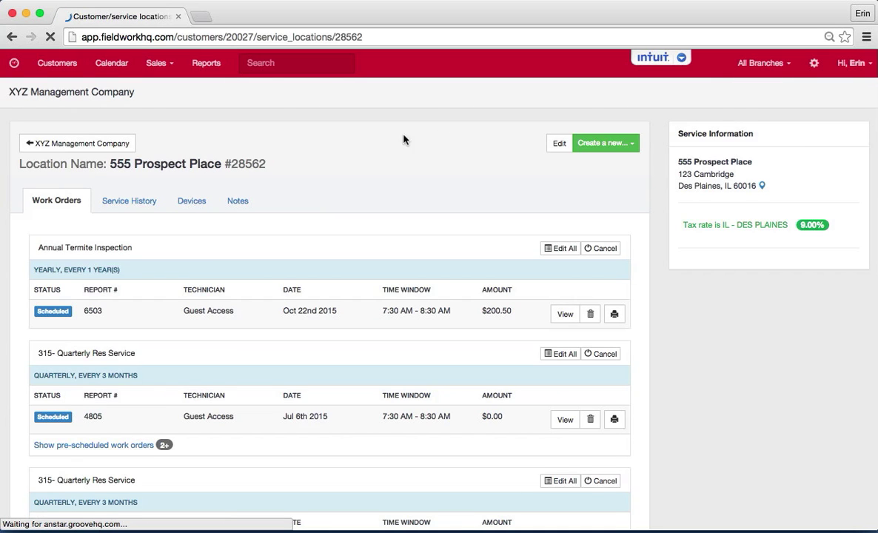
scroll(105, 348, down, 1)
scroll(105, 356, down, 3)
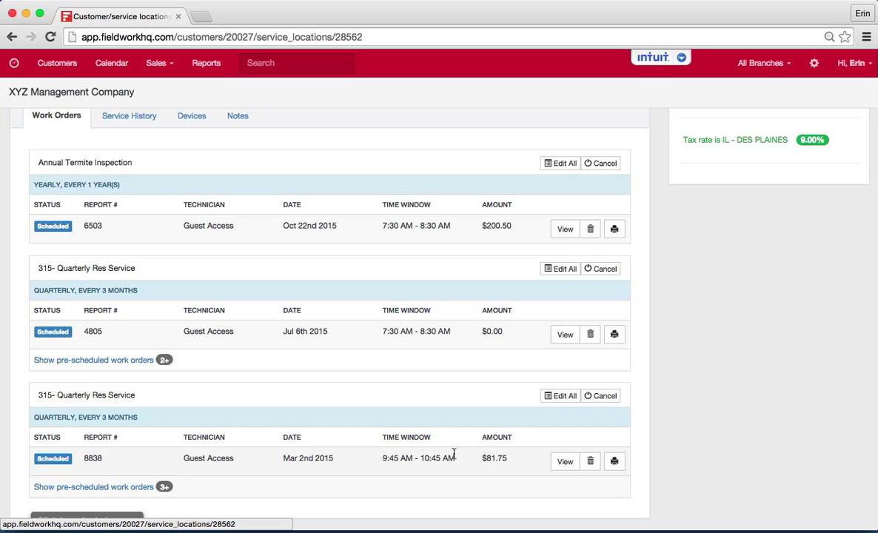
click(123, 487)
scroll(214, 475, down, 3)
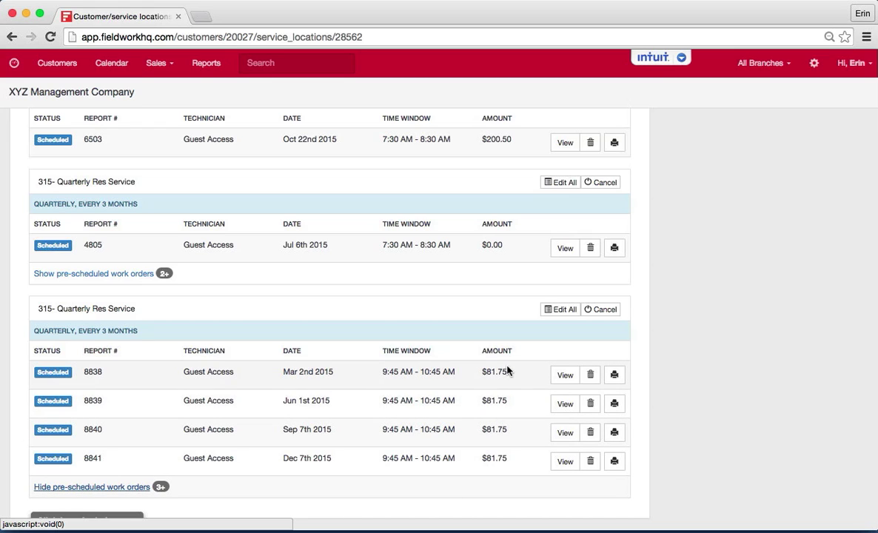
Step: Open work order 8838 and add a new line item of type Other
click(571, 376)
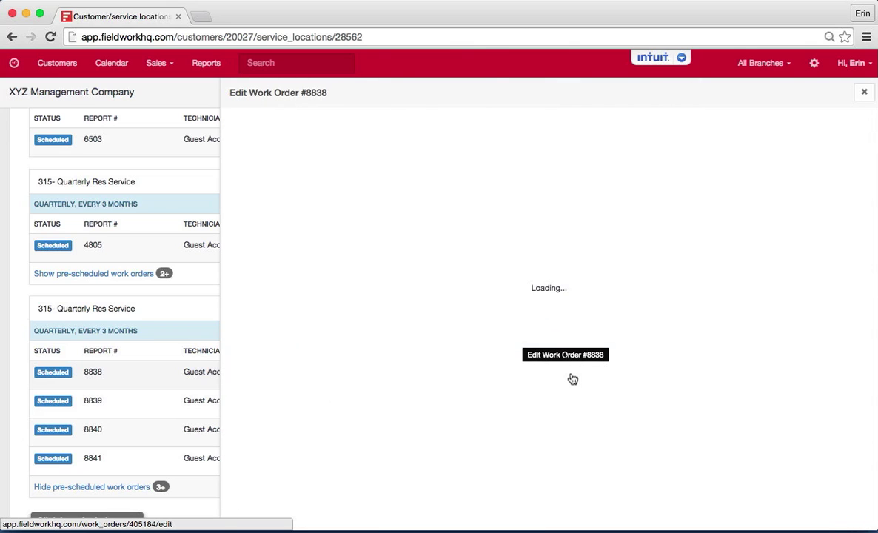
click(258, 325)
click(360, 323)
text(i)
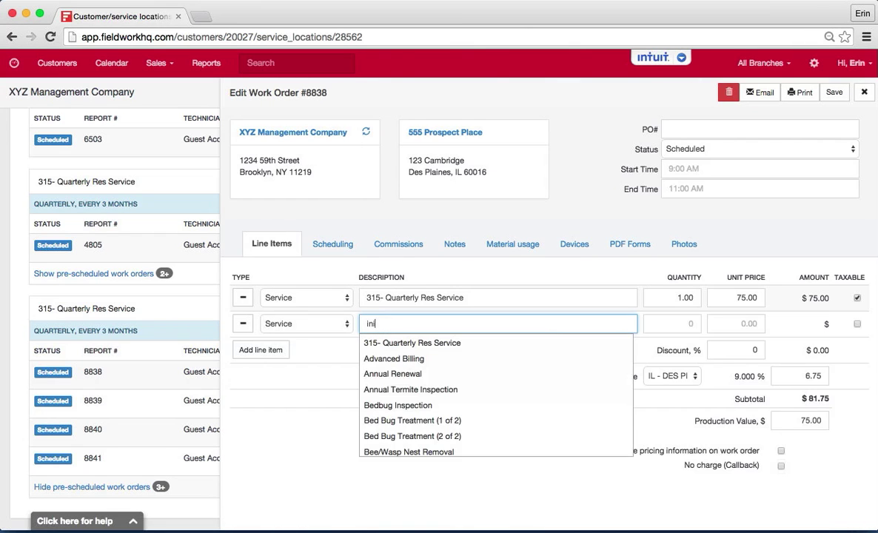
key(BackSpace)
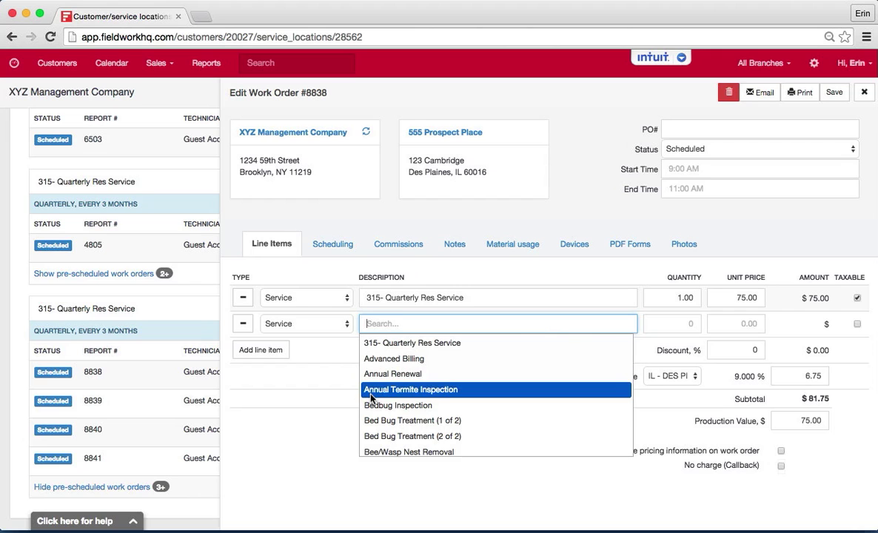
scroll(374, 347, down, 4)
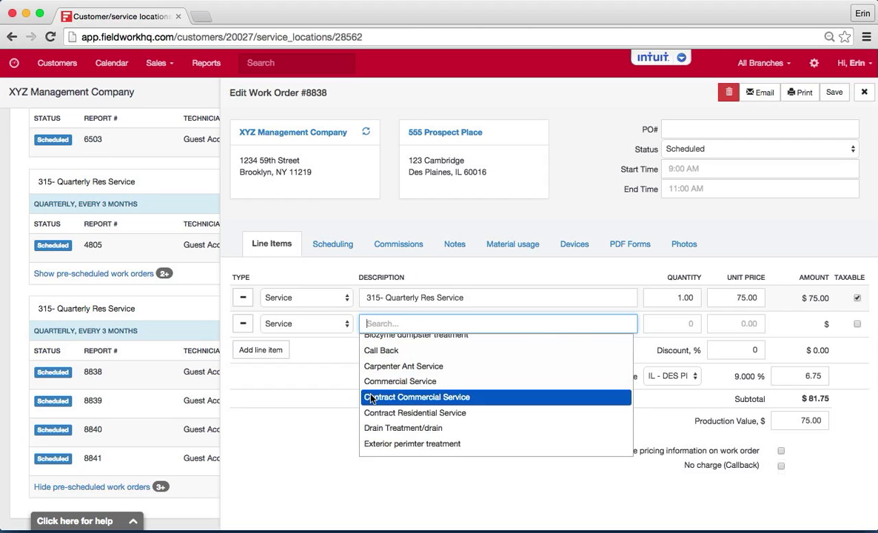
scroll(374, 366, up, 1)
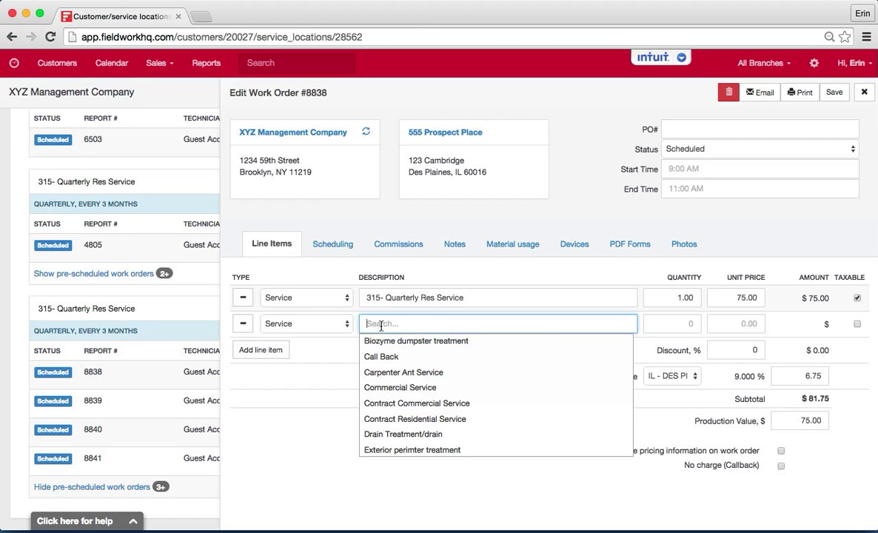
click(333, 324)
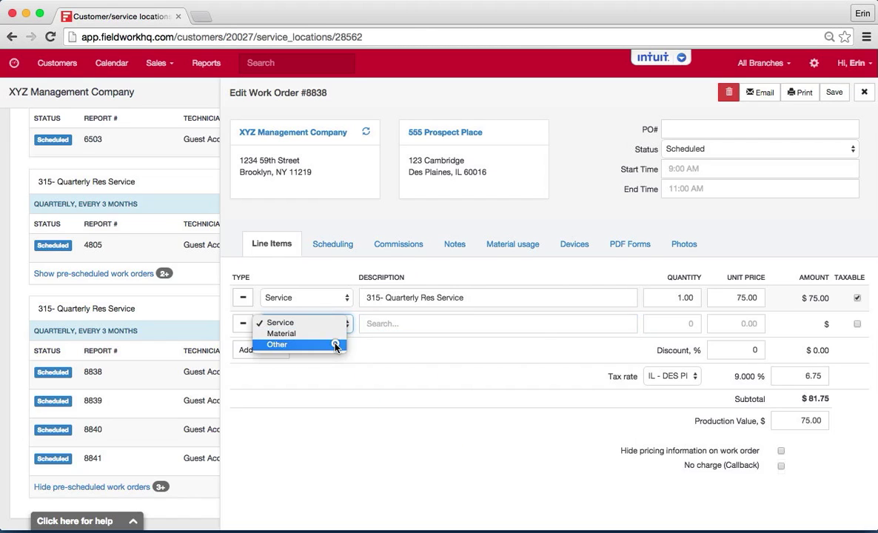
click(342, 343)
Step: Fill the line as 'Initial Service Treatment and Inspection', quantity 1, $75.00, taxable
click(393, 323)
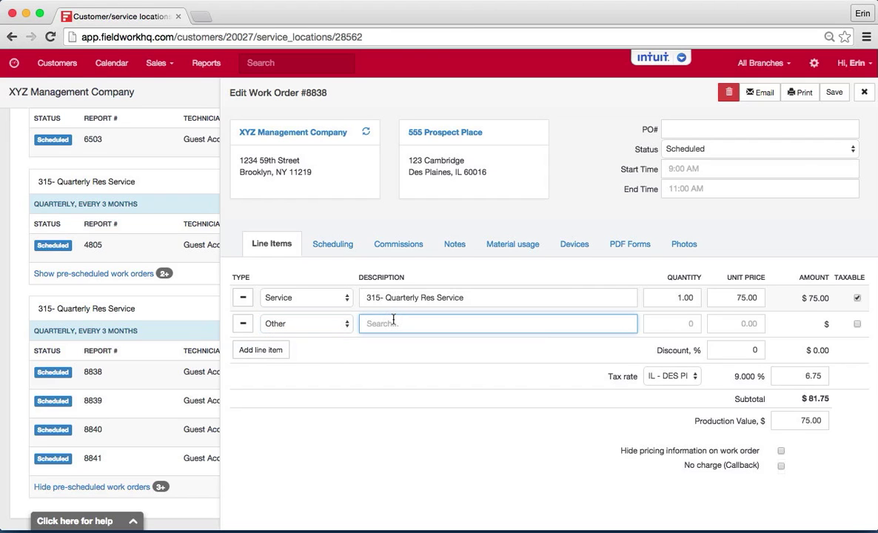
text(Initial Service)
click(690, 324)
key(Tab)
text(7)
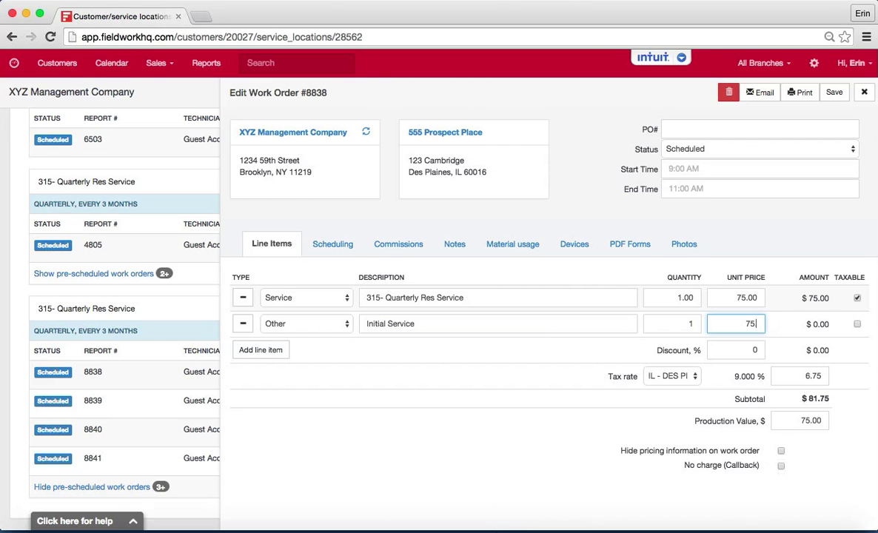
text(5)
key(shift+Tab)
key(shift+Tab)
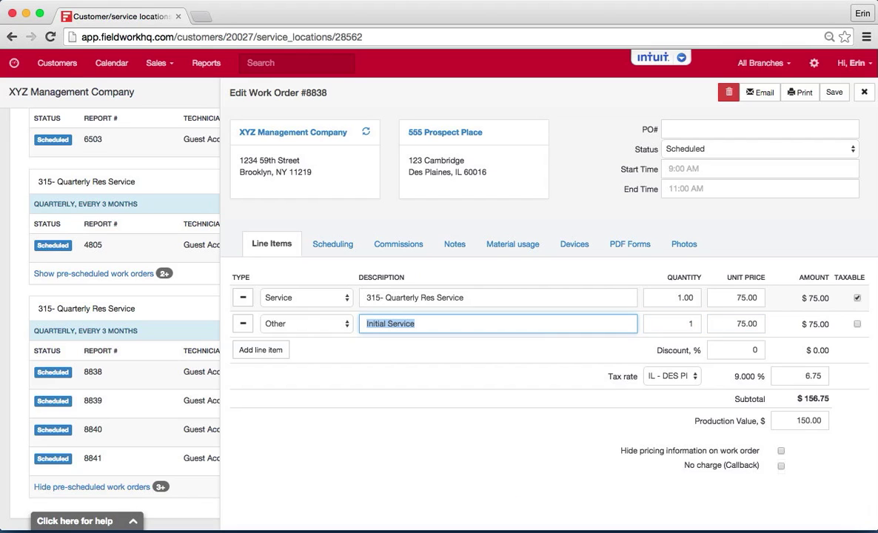
click(415, 323)
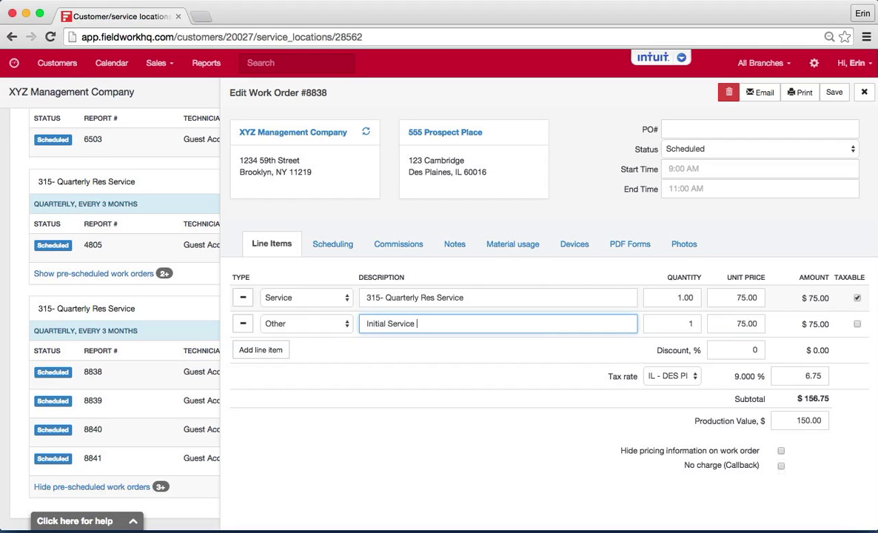
text(Treatment and Inspection)
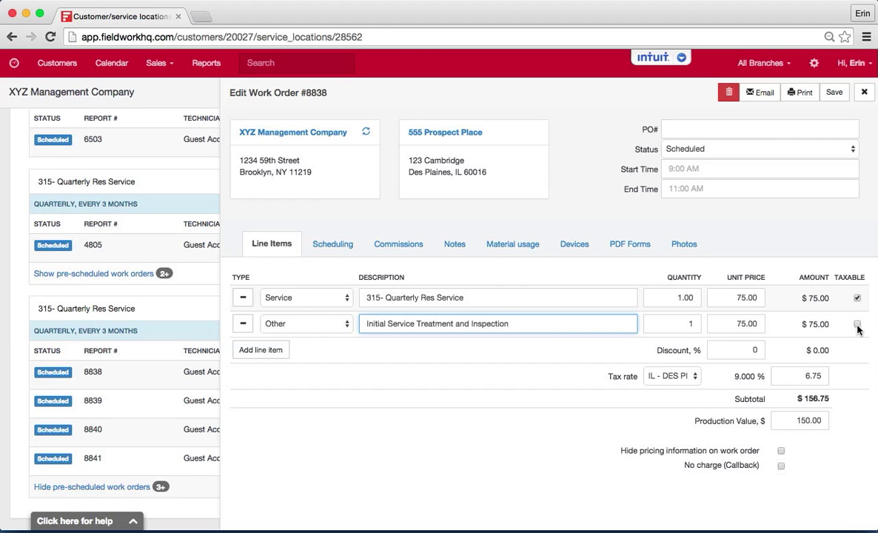
click(856, 325)
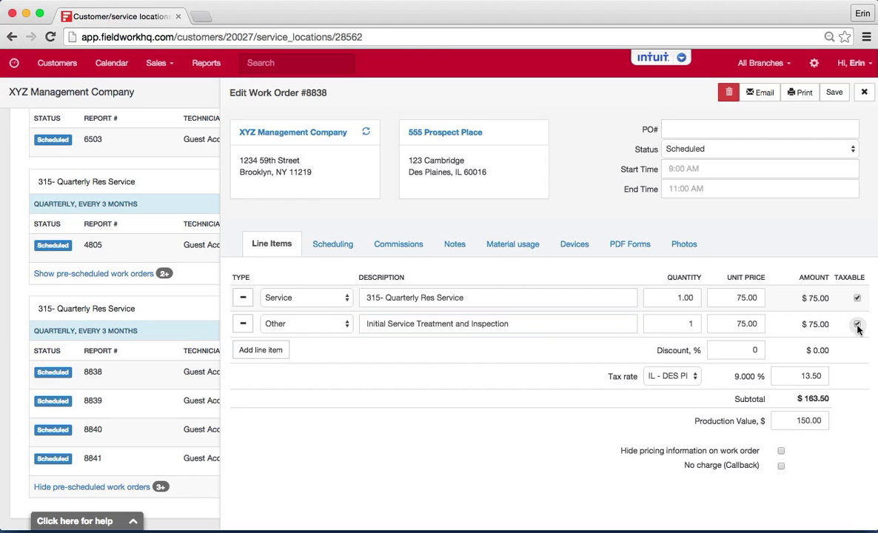
Step: Save work order 8838 at $163.50 and reveal pre-scheduled orders 8839–8841
click(834, 93)
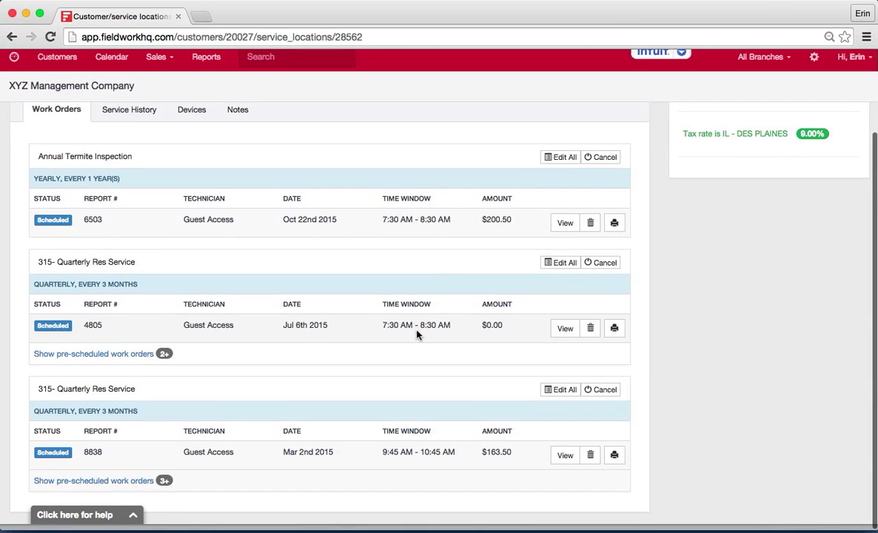
click(119, 482)
scroll(237, 476, down, 2)
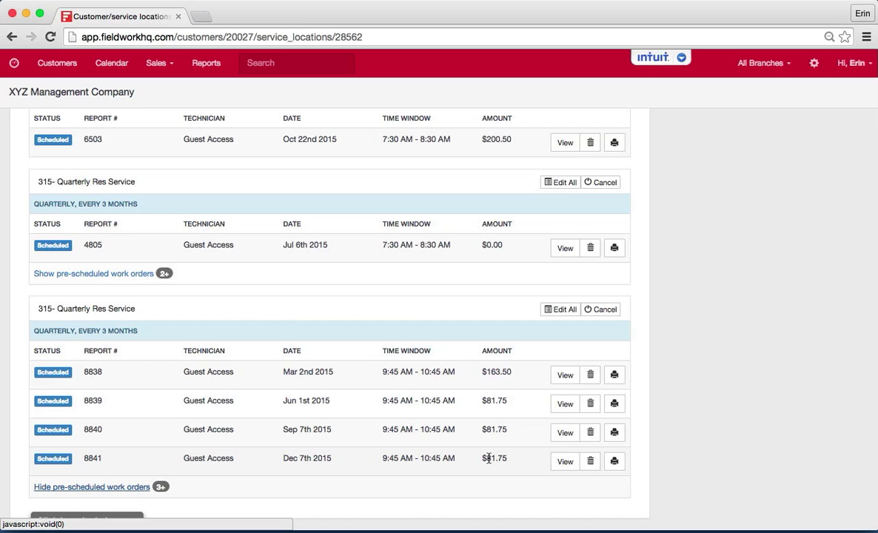
scroll(269, 355, up, 5)
Step: Create a new work order for this location with a first line of type Other
click(597, 144)
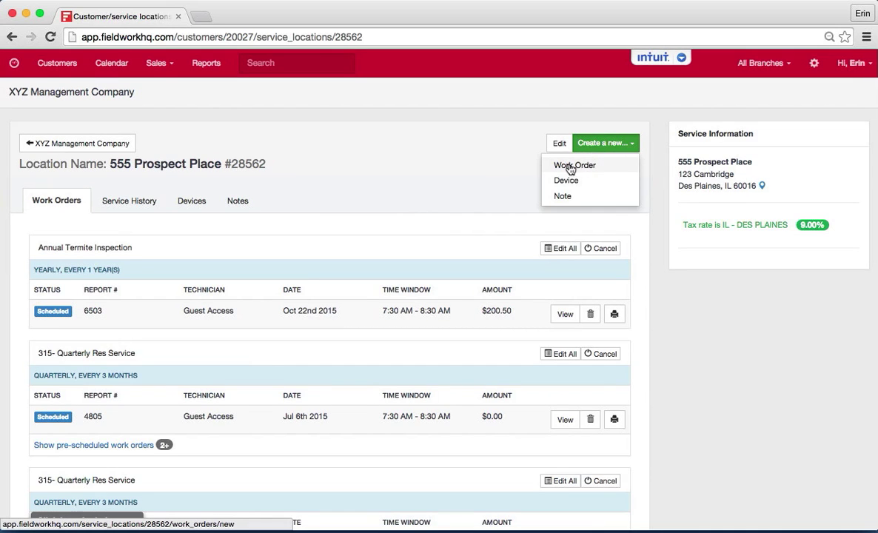
click(570, 168)
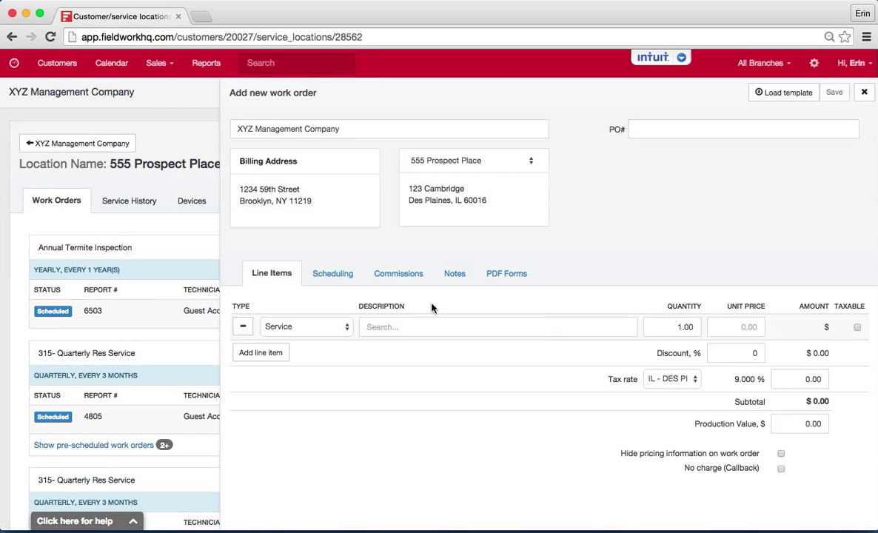
click(402, 328)
text(o)
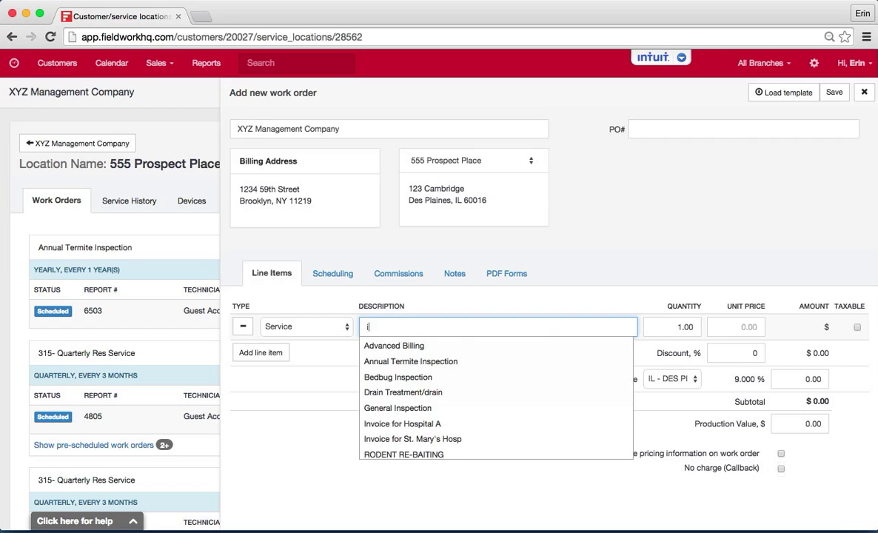
text(n)
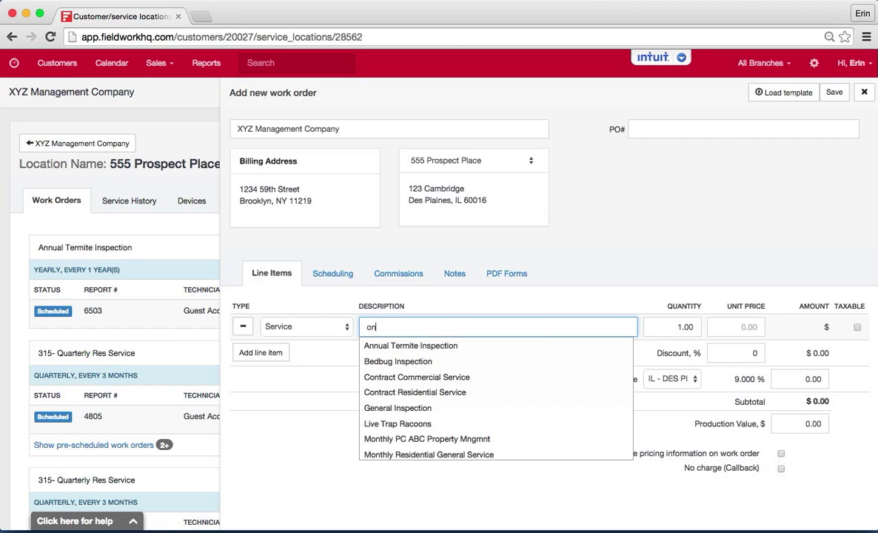
text(e tim)
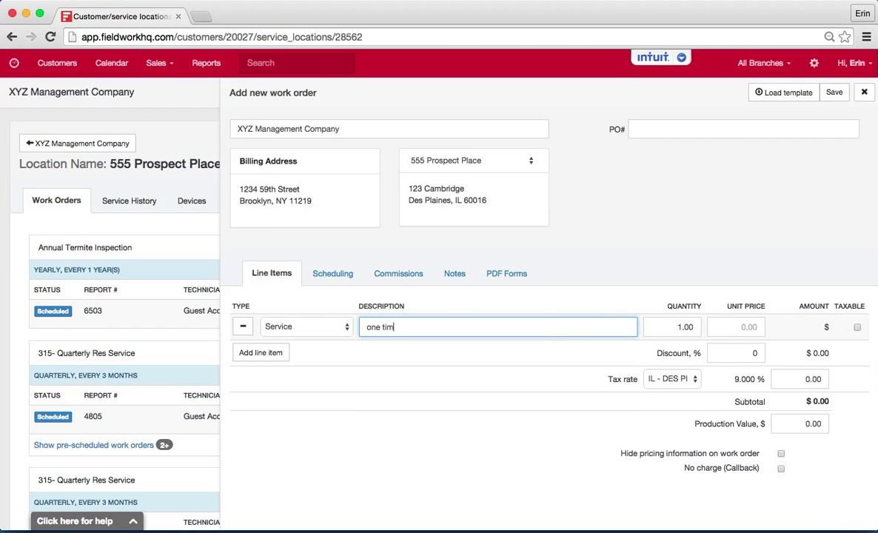
key(BackSpace)
key(BackSpace)
key(BackSpace)
key(BackSpace)
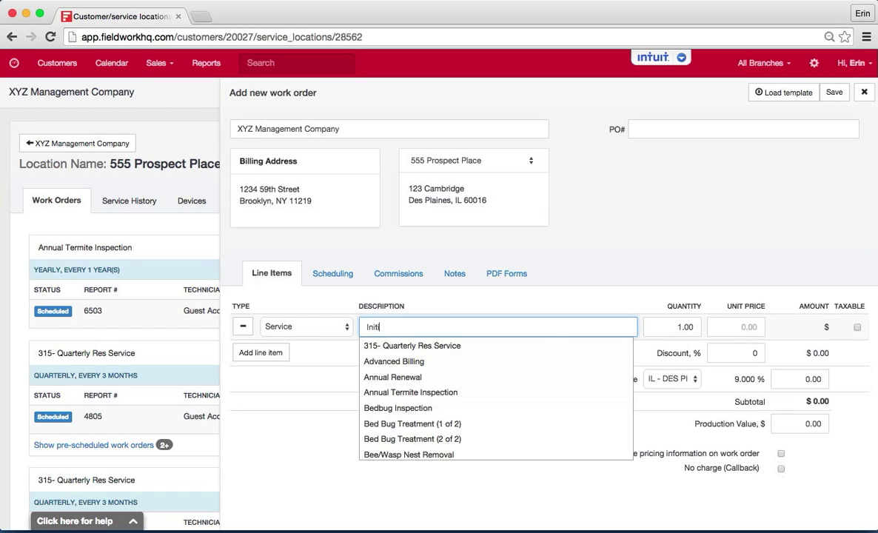
key(BackSpace)
key(BackSpace)
key(BackSpace)
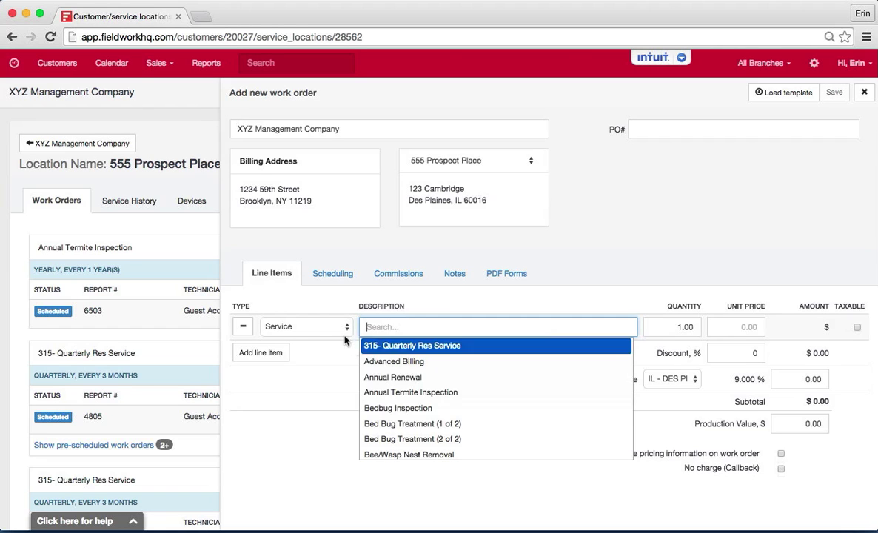
click(343, 326)
click(335, 347)
Step: Enter 'Initial Inspection and Service' at $150.00, taxable, for a $163.50 subtotal
click(376, 335)
text(Initial Inspection and Ser)
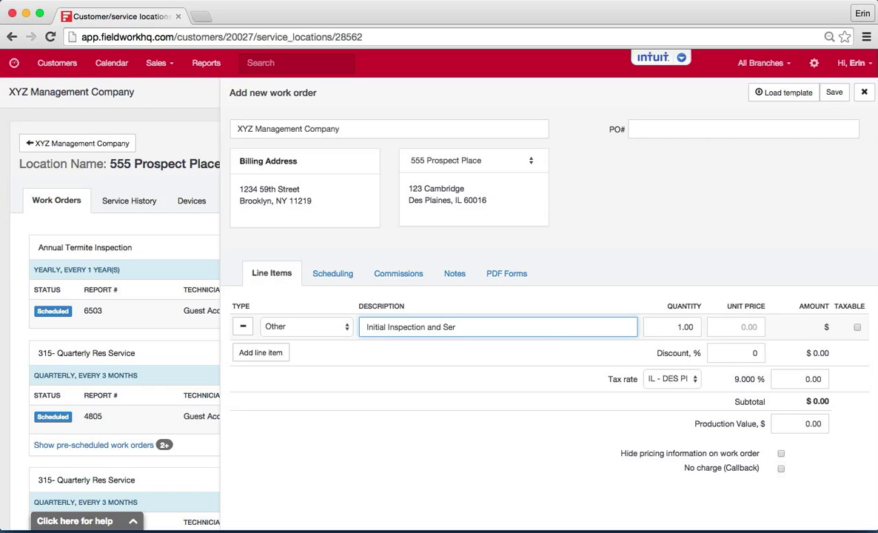
key(Tab)
key(Tab)
text(150.00)
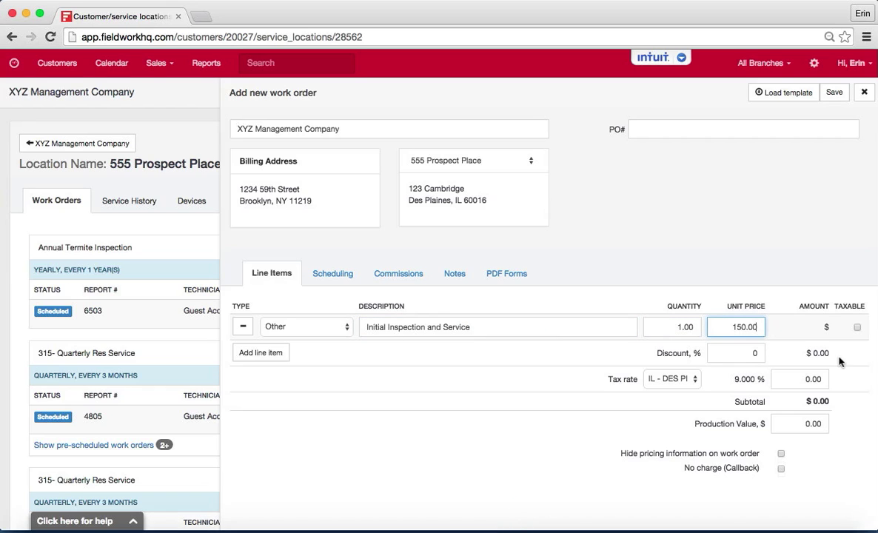
click(857, 328)
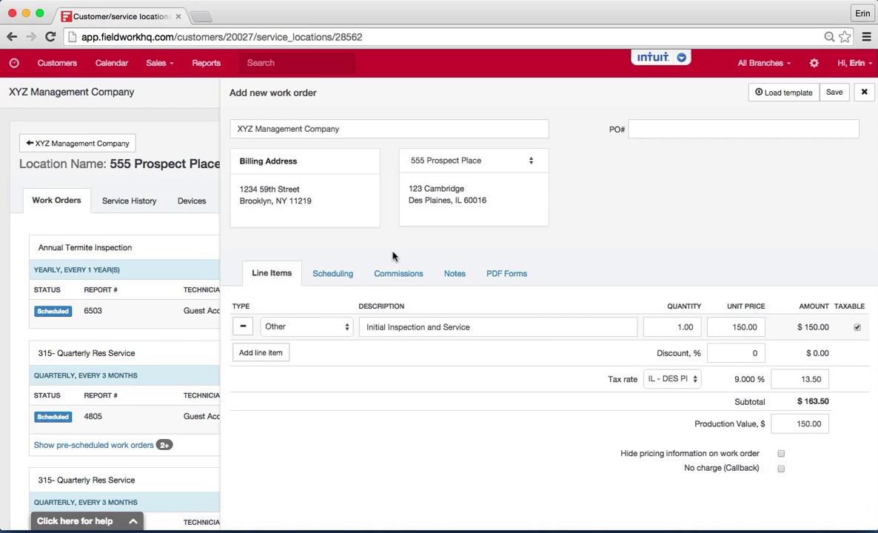
Step: Assign Guest Access - Guest Tech as technician, keeping the one-time 03/02/2015 service
click(343, 273)
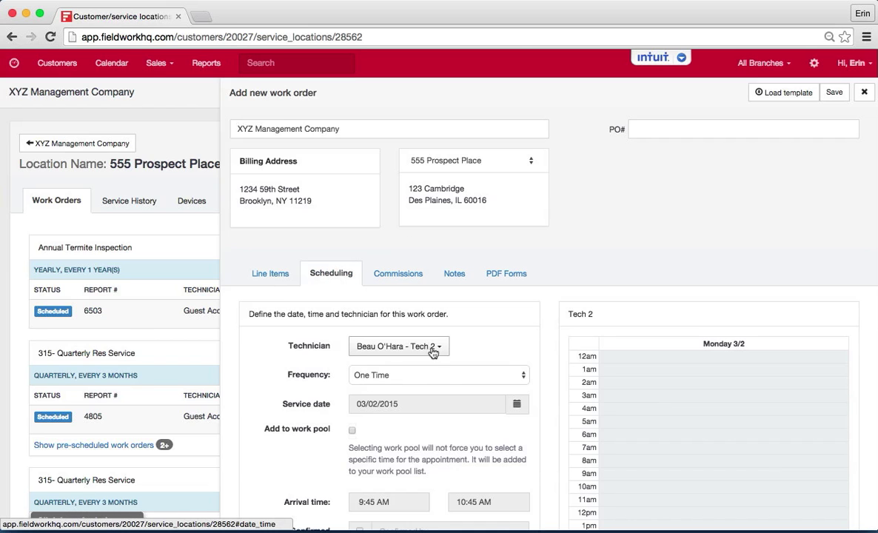
click(434, 346)
click(365, 378)
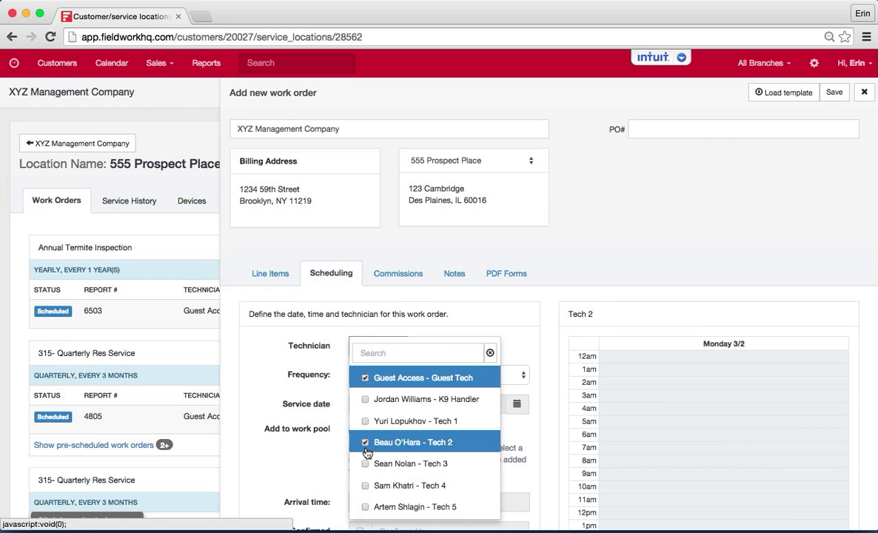
click(274, 409)
scroll(276, 418, down, 2)
scroll(276, 418, down, 2)
scroll(366, 426, up, 4)
click(398, 273)
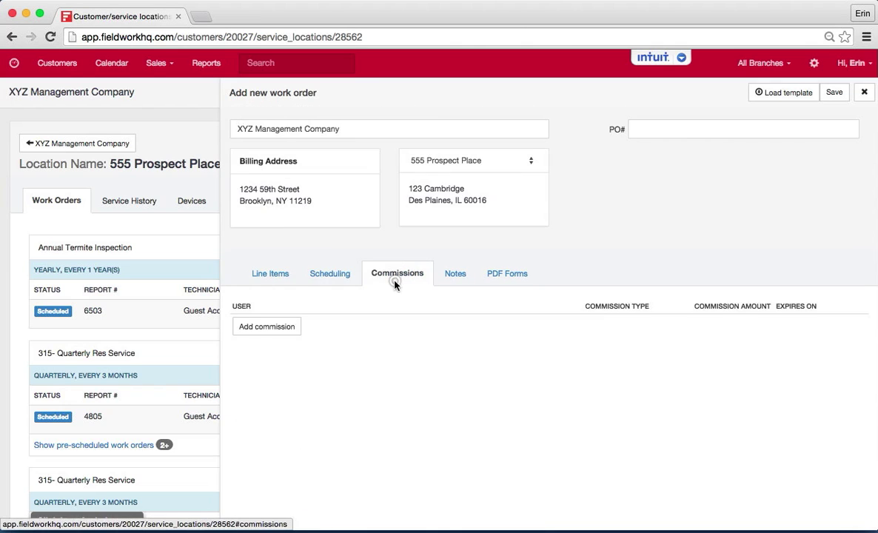
Step: Add a 25.00 percent commission for a chosen user, then review Notes and PDF Forms
click(266, 326)
click(307, 326)
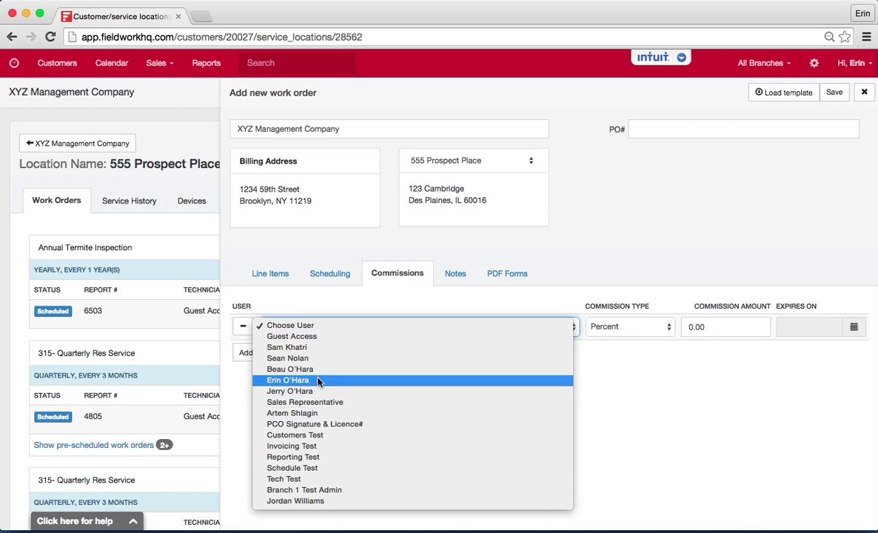
click(294, 380)
click(721, 323)
text(25)
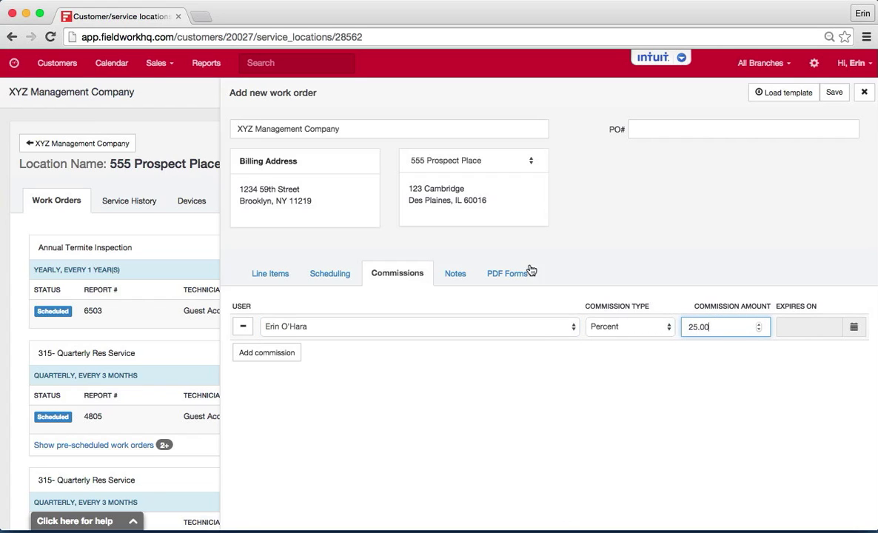
click(455, 274)
text(test)
click(500, 276)
Step: Attach the Pest Control Contract form and save the work order
click(456, 327)
scroll(444, 370, down, 5)
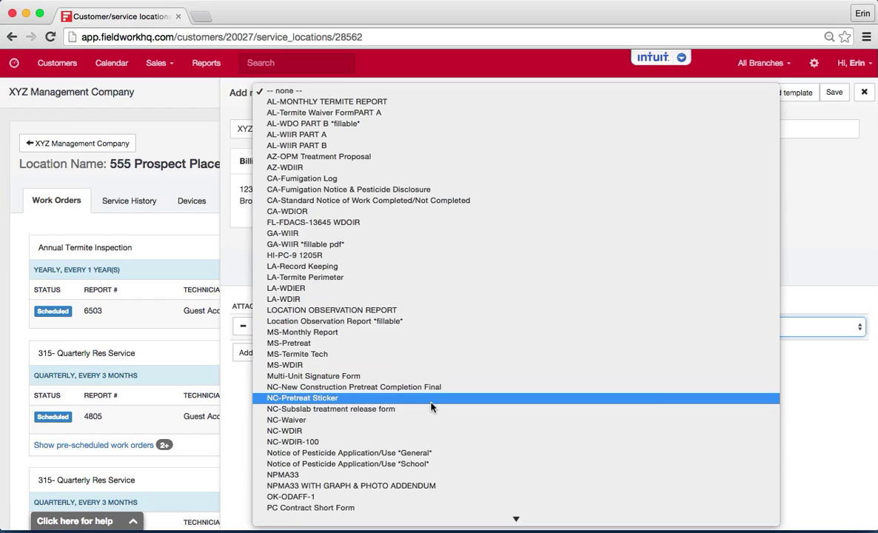
scroll(431, 406, down, 6)
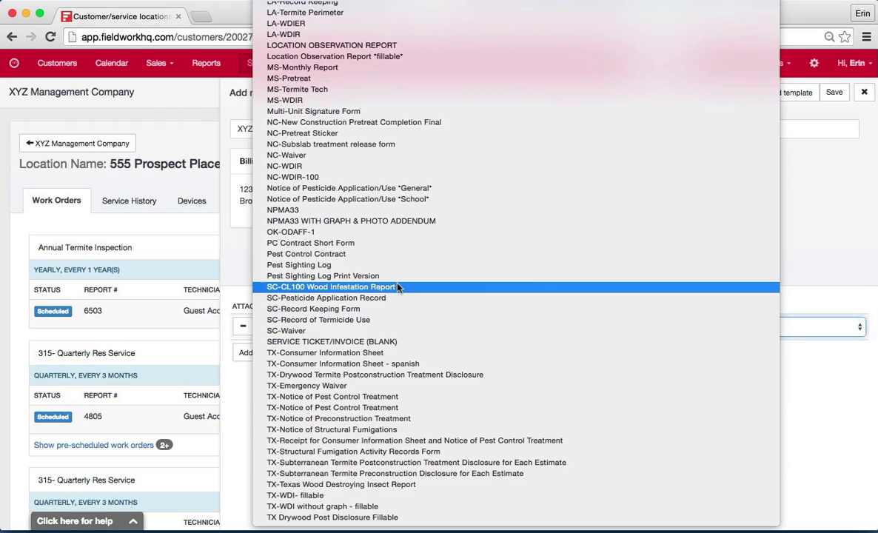
click(396, 254)
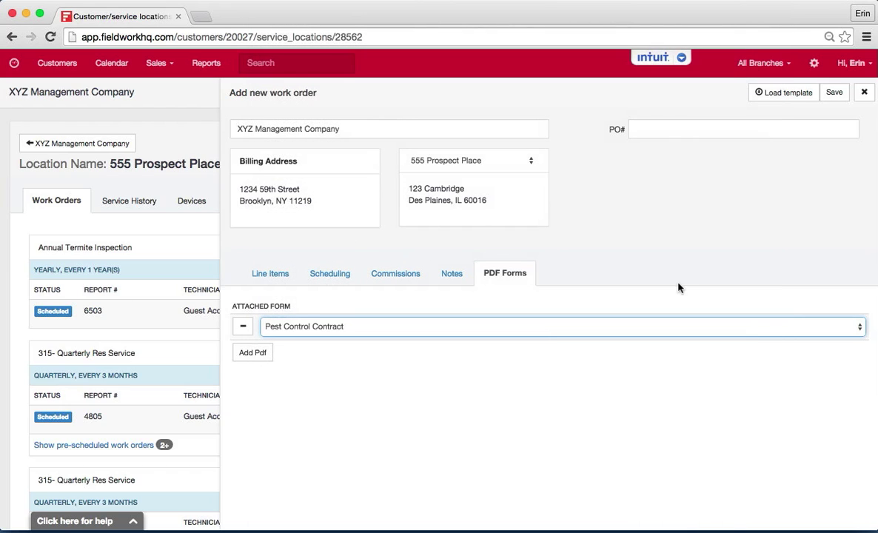
click(836, 94)
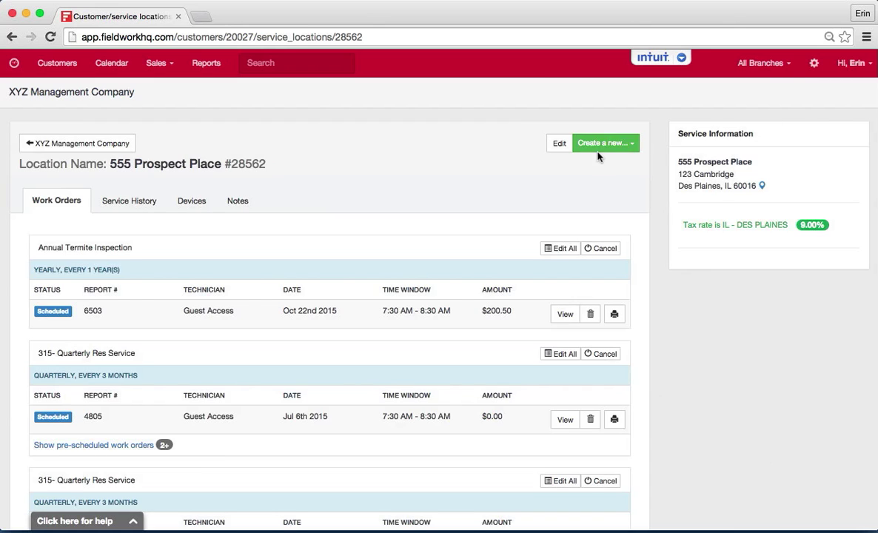
Step: Start a new work order with a taxable 315- Quarterly Res Service line at $75.00
click(601, 143)
click(590, 166)
click(387, 327)
click(388, 353)
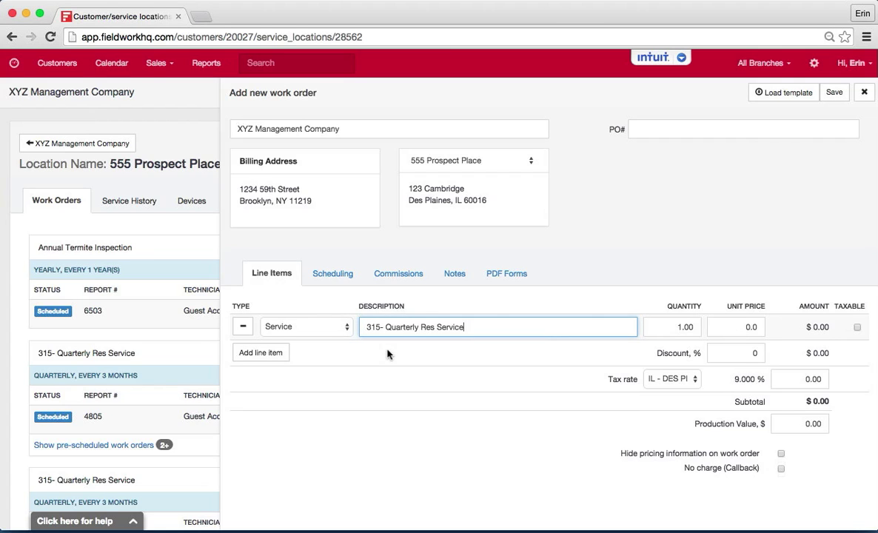
click(740, 326)
text(75.00)
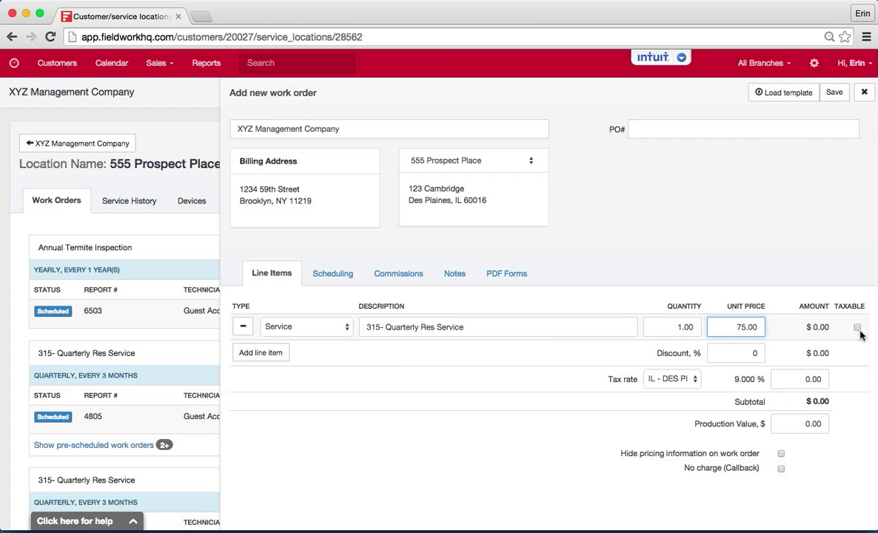
click(857, 327)
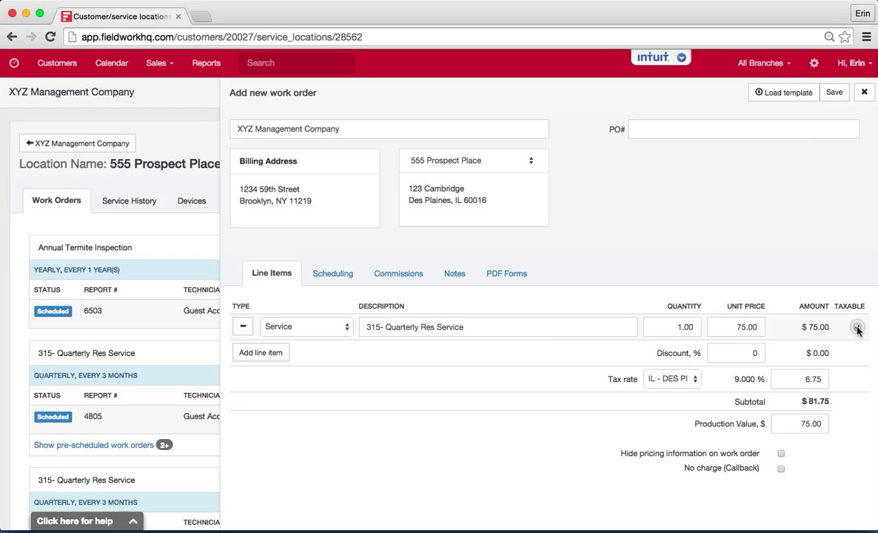
Step: Assign Guest Access - Guest Tech as the work order's only technician
click(318, 274)
click(406, 350)
click(372, 378)
click(365, 442)
click(268, 384)
Step: Make the work order repeat quarterly with a first service date of June 1, 2015
click(386, 375)
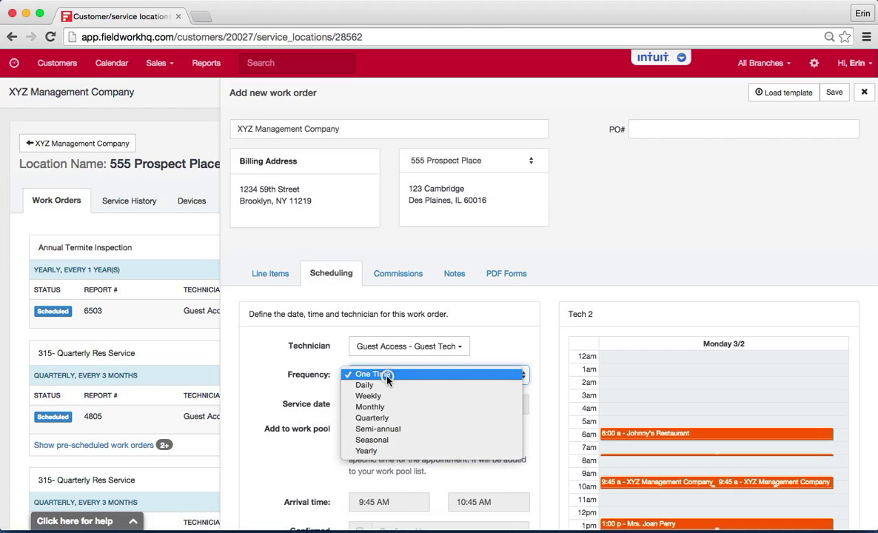
click(384, 418)
scroll(264, 386, down, 3)
scroll(263, 387, down, 1)
scroll(444, 354, down, 1)
click(516, 363)
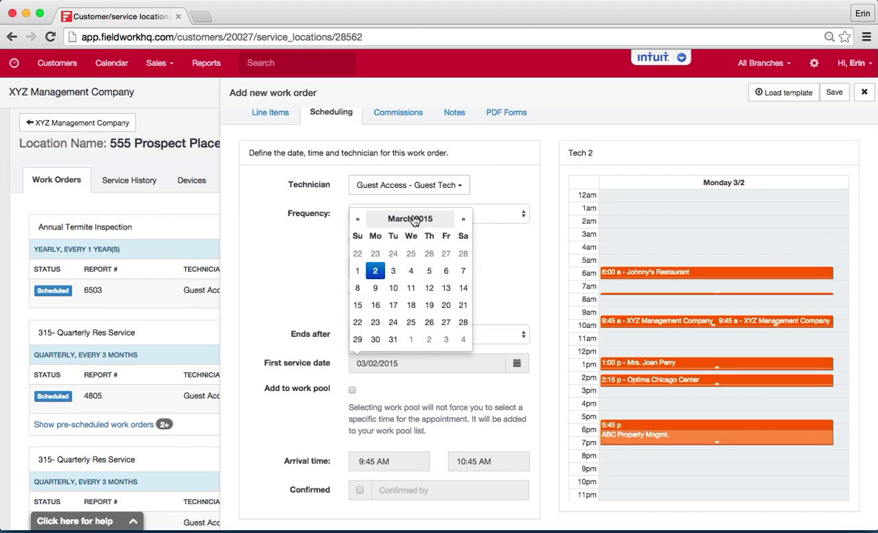
click(411, 219)
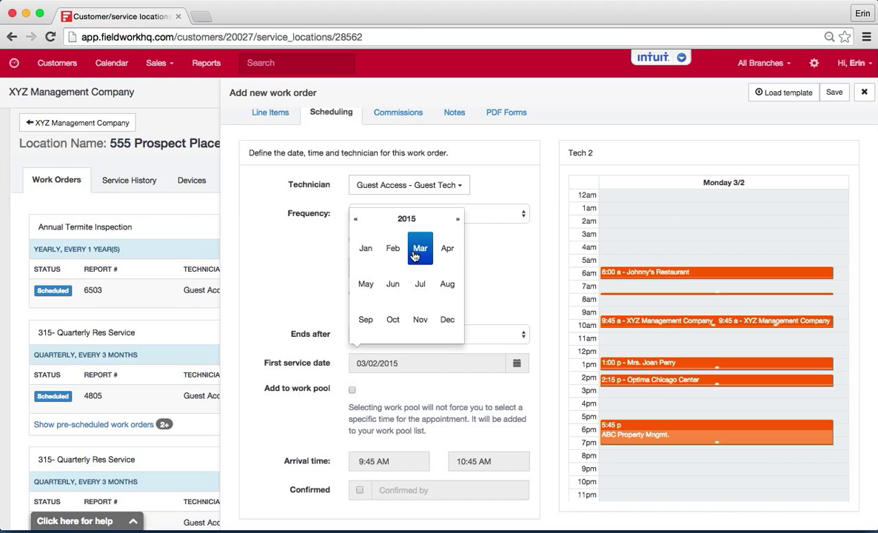
click(394, 285)
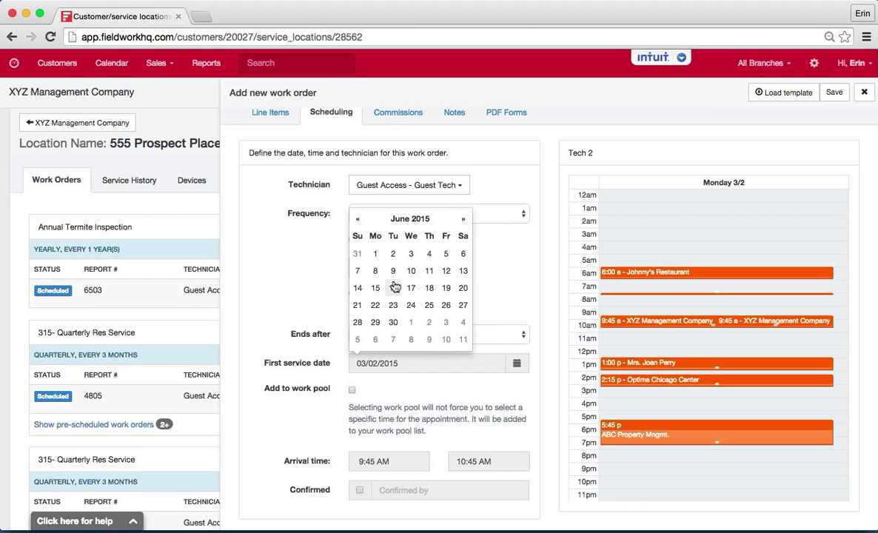
click(375, 254)
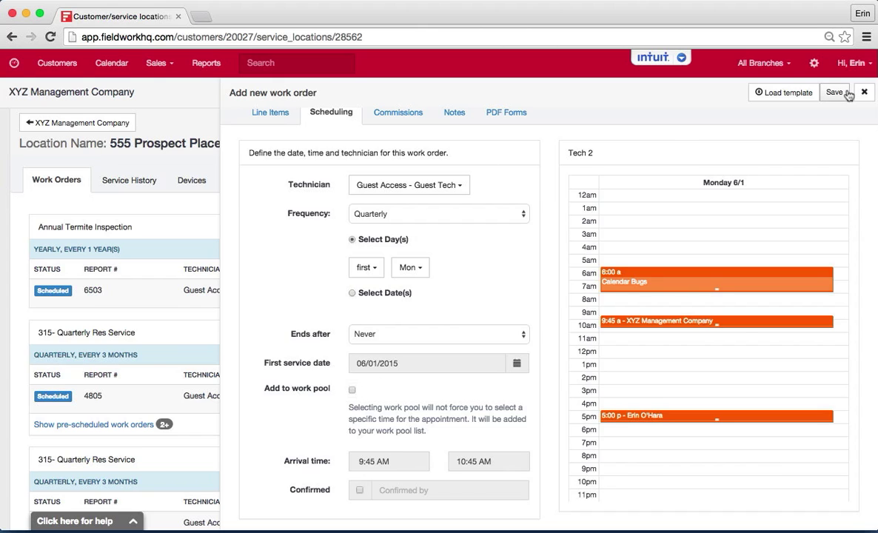
click(410, 123)
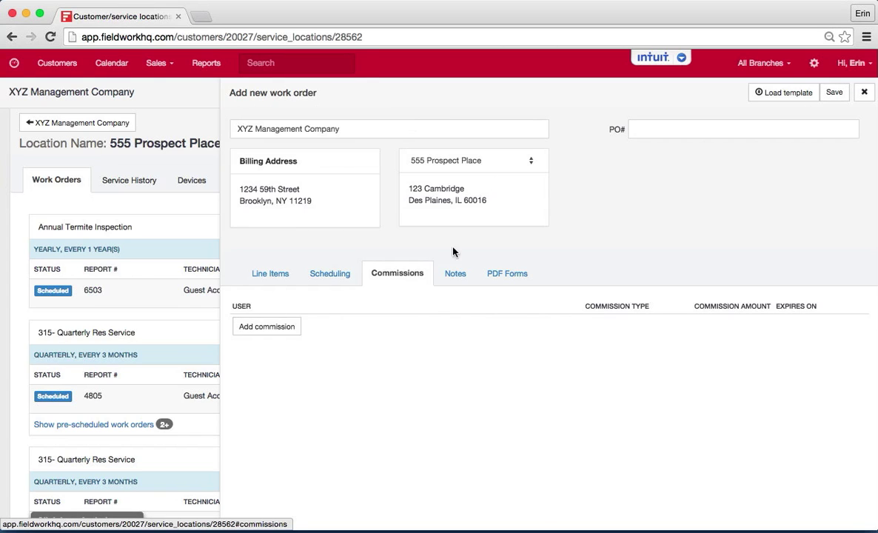
Step: Enter 'test' as the work order's service instruction
click(452, 274)
click(394, 356)
text(test)
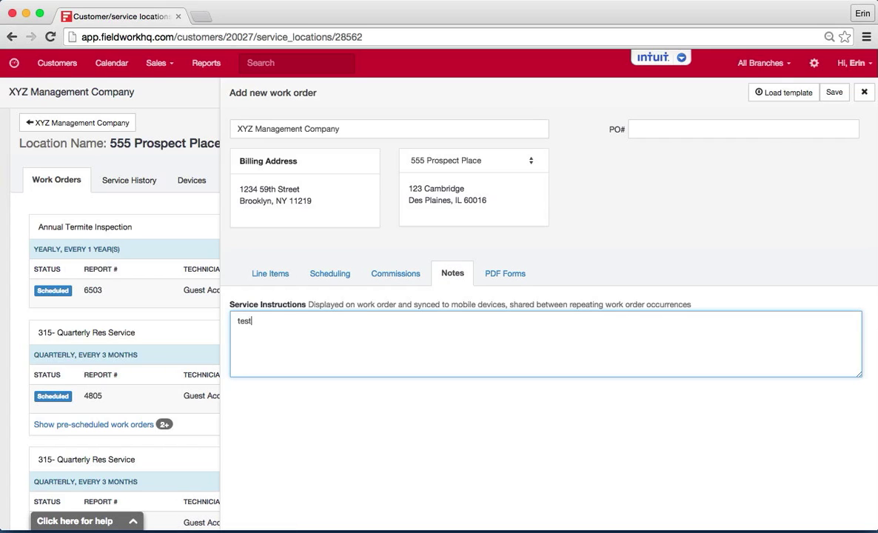
Step: Attach the Notice of Pesticide Application/Use *General* form and save the work order
click(506, 273)
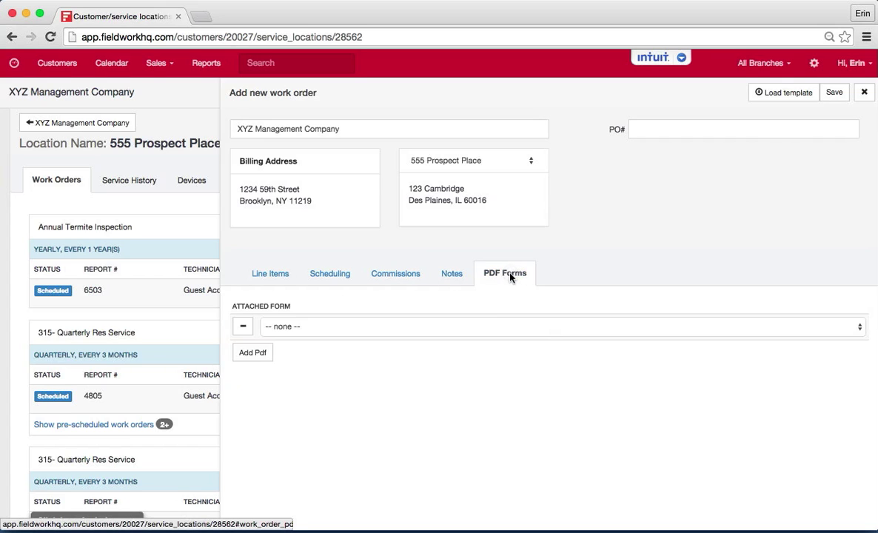
click(393, 333)
scroll(362, 434, down, 3)
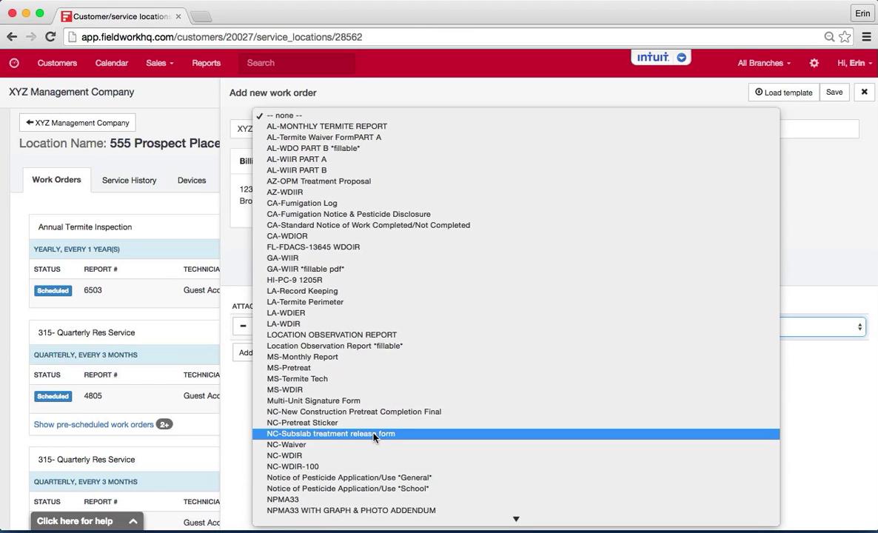
click(383, 477)
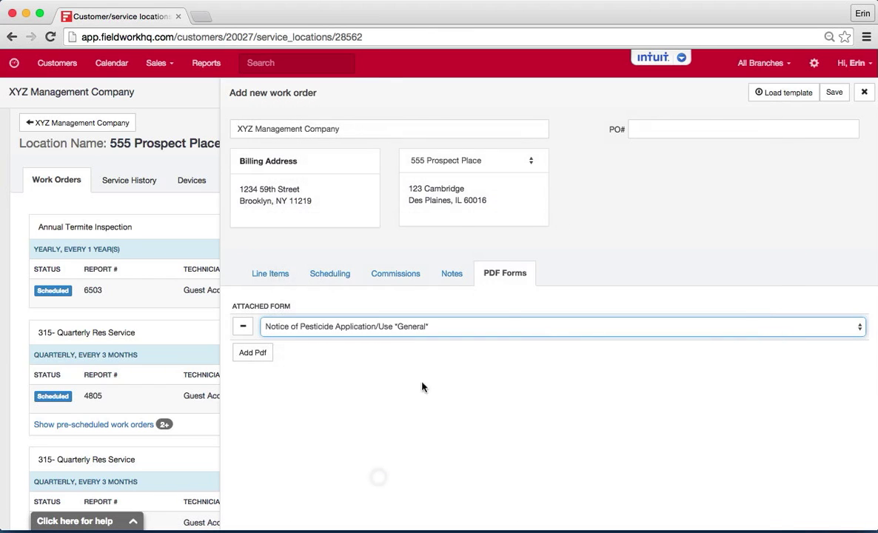
click(839, 92)
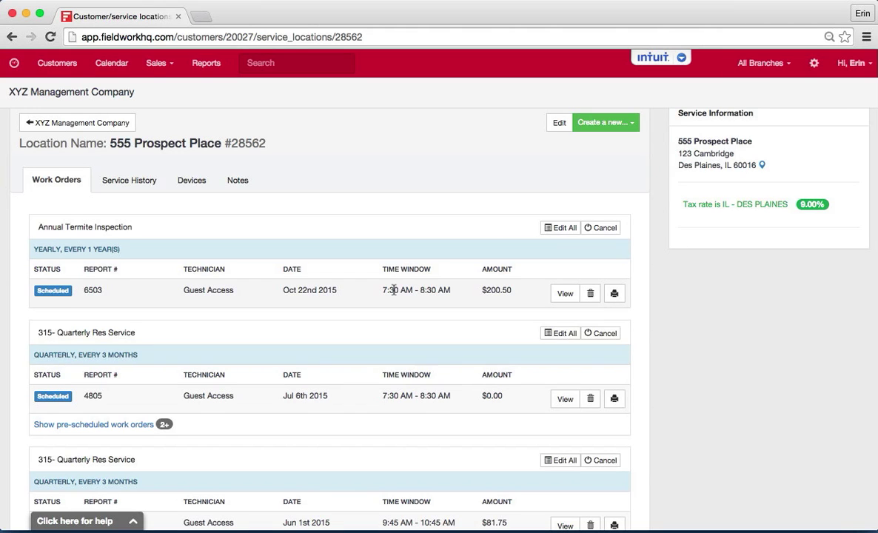
scroll(393, 290, down, 5)
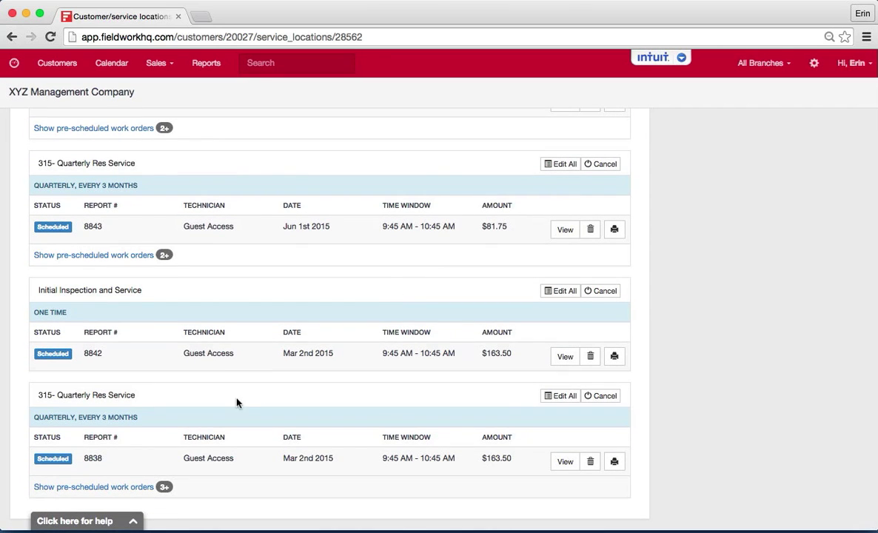
scroll(237, 402, up, 5)
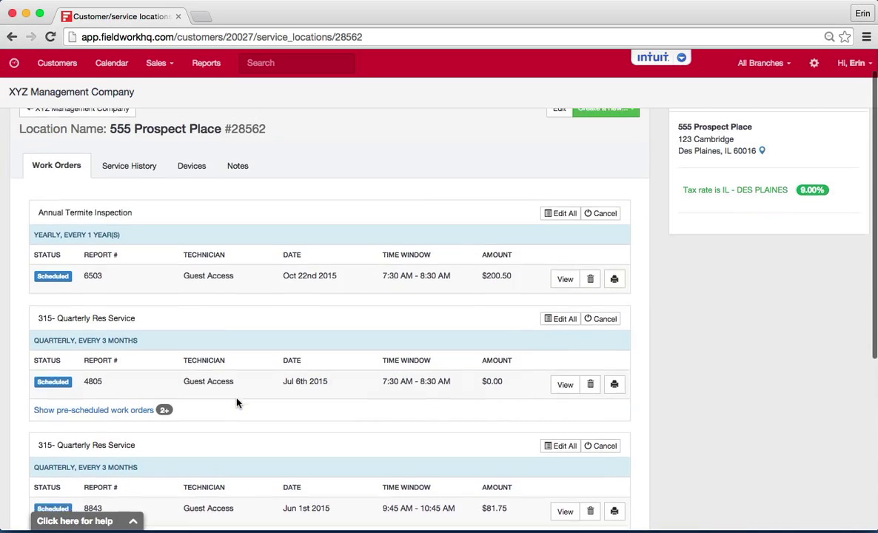
scroll(237, 402, down, 2)
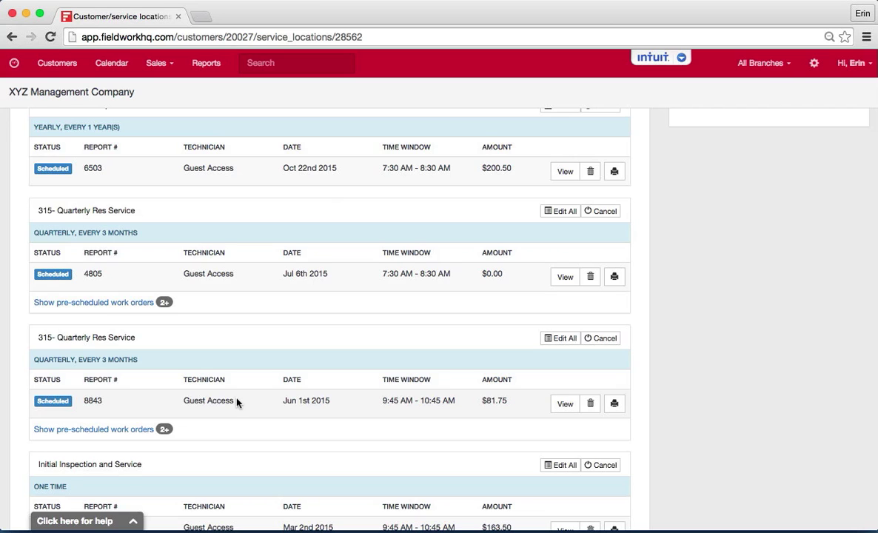
scroll(237, 402, down, 3)
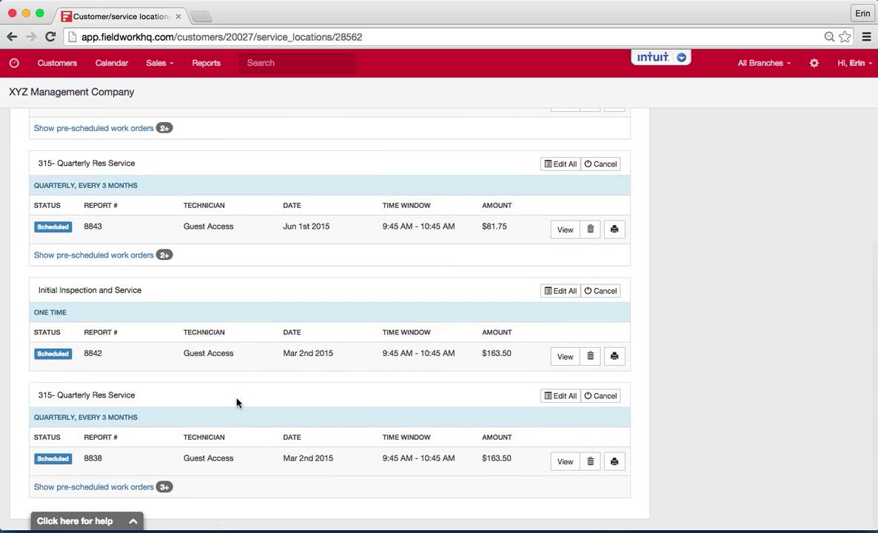